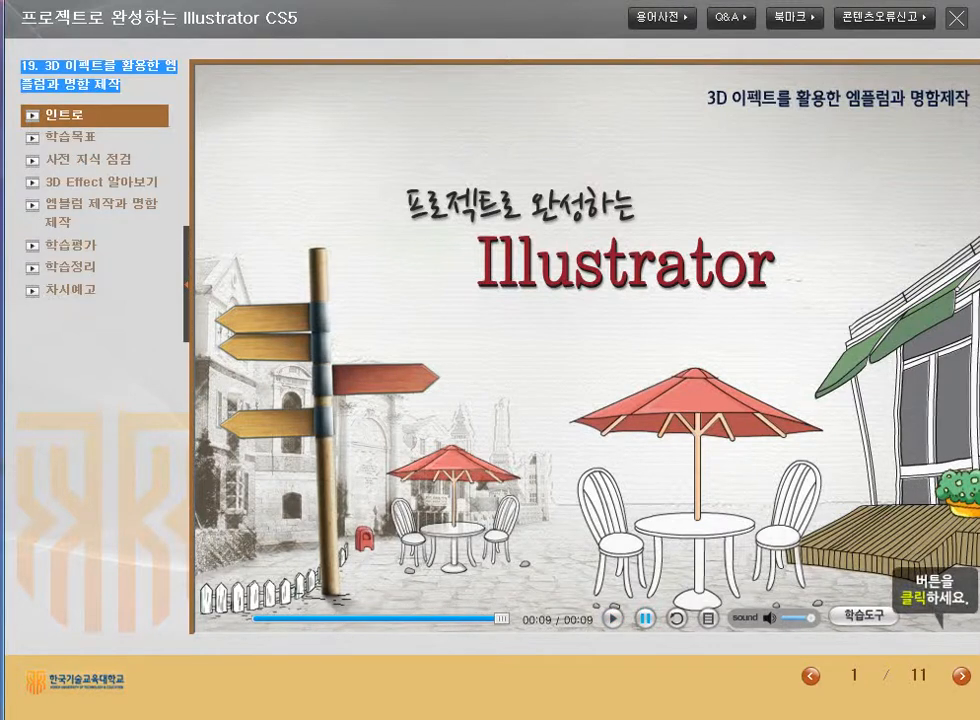
# Advance from the intro to the 학습목표 learning objectives page (2/11).
pyautogui.click(961, 676)
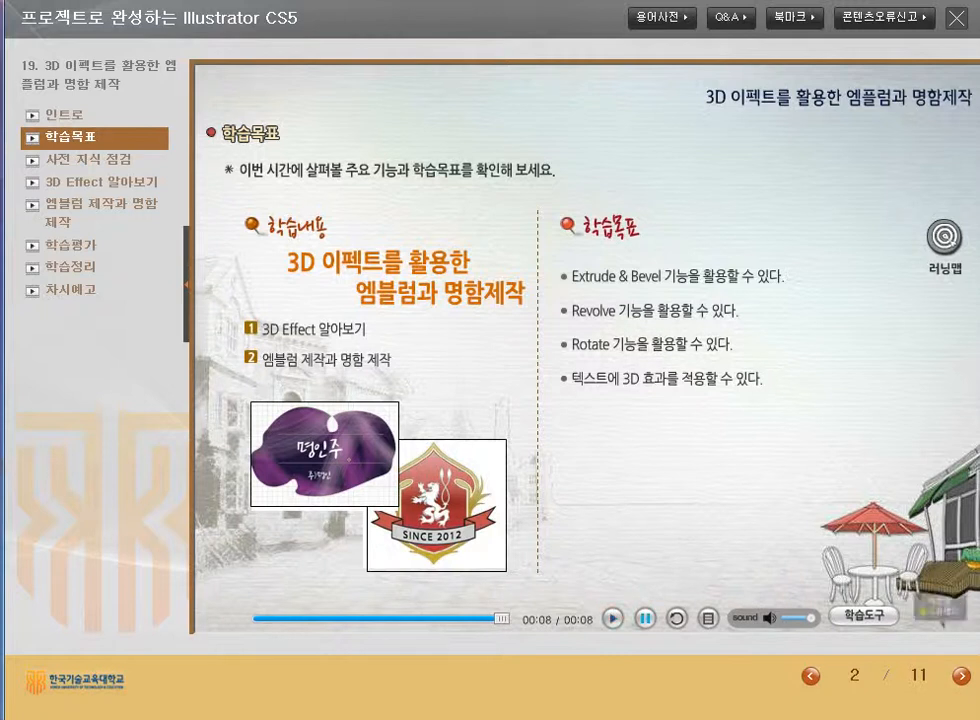
# Advance to the 사전 지식 점검 quiz on page 3 of 11.
pyautogui.doubleClick(961, 676)
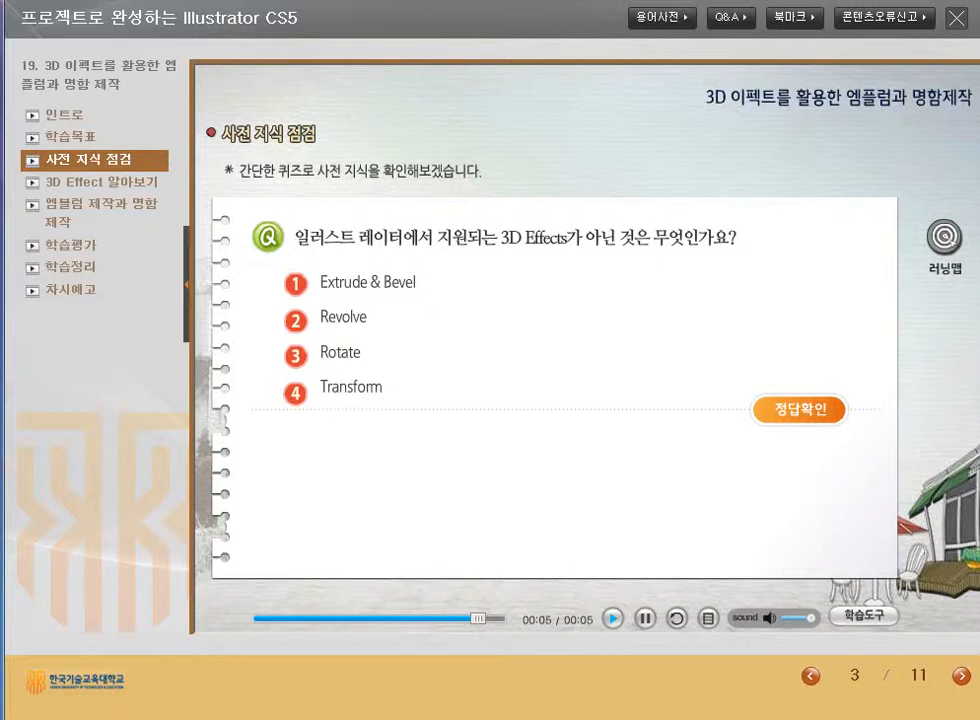
# Answer the unsupported-3D-effect quiz, trying Rotate then Revolve, and continue to the next page.
pyautogui.click(296, 356)
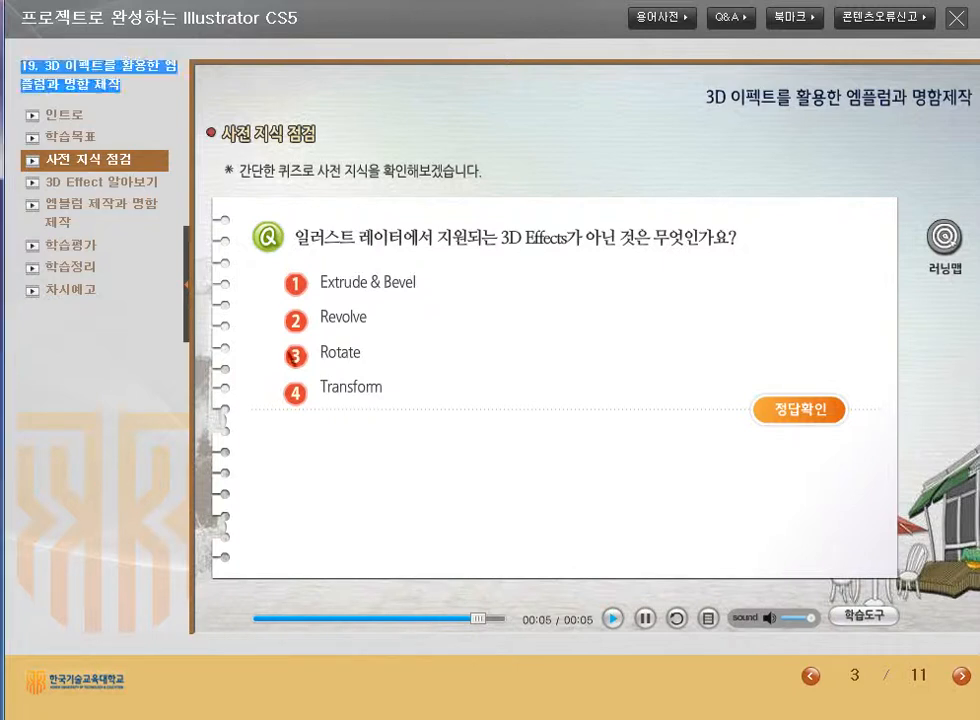
pyautogui.click(799, 410)
pyautogui.click(296, 321)
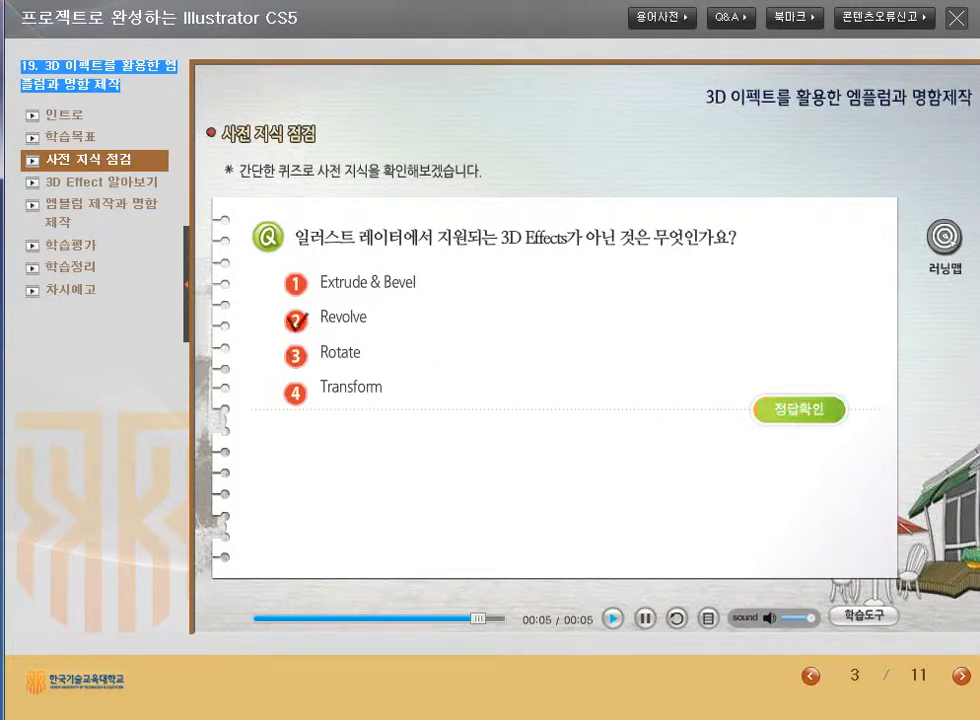
pyautogui.click(799, 410)
pyautogui.click(961, 676)
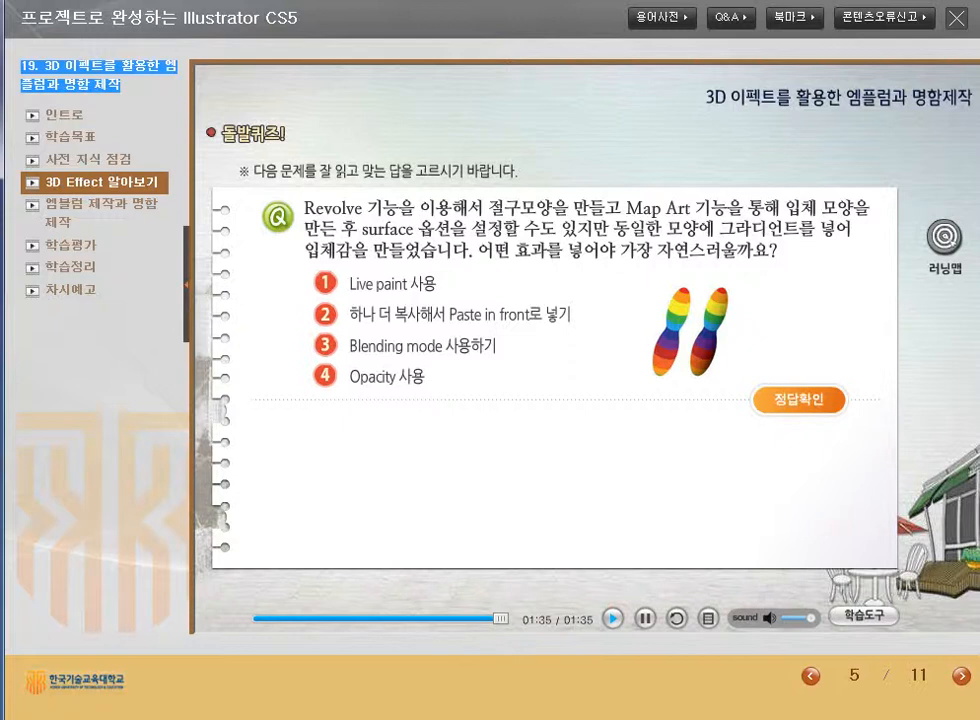
# Answer the pop quiz with 'Blending mode 사용하기' and advance to the next page.
pyautogui.click(326, 345)
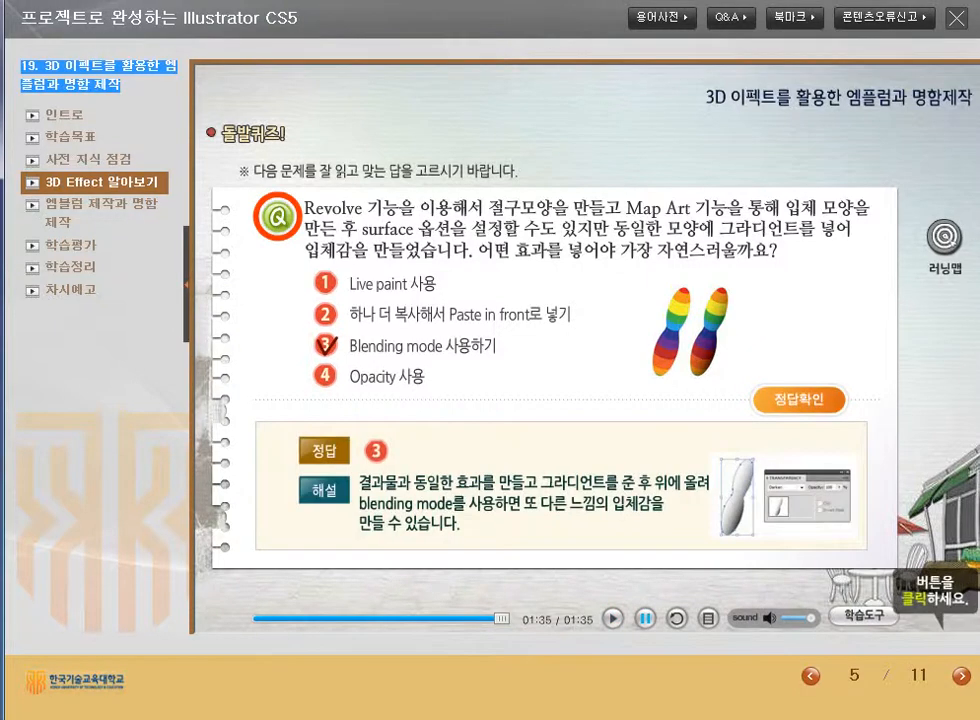
pyautogui.click(961, 676)
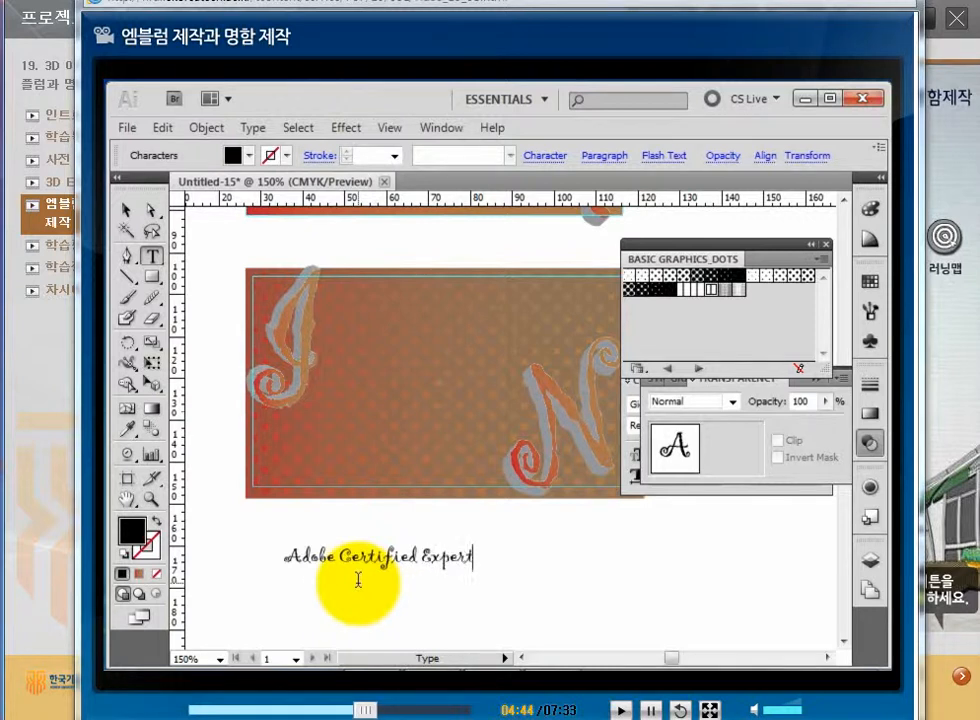
# Give the Adobe Certified Expert text the 08서울한강체 font at 12 pt.
pyautogui.click(126, 209)
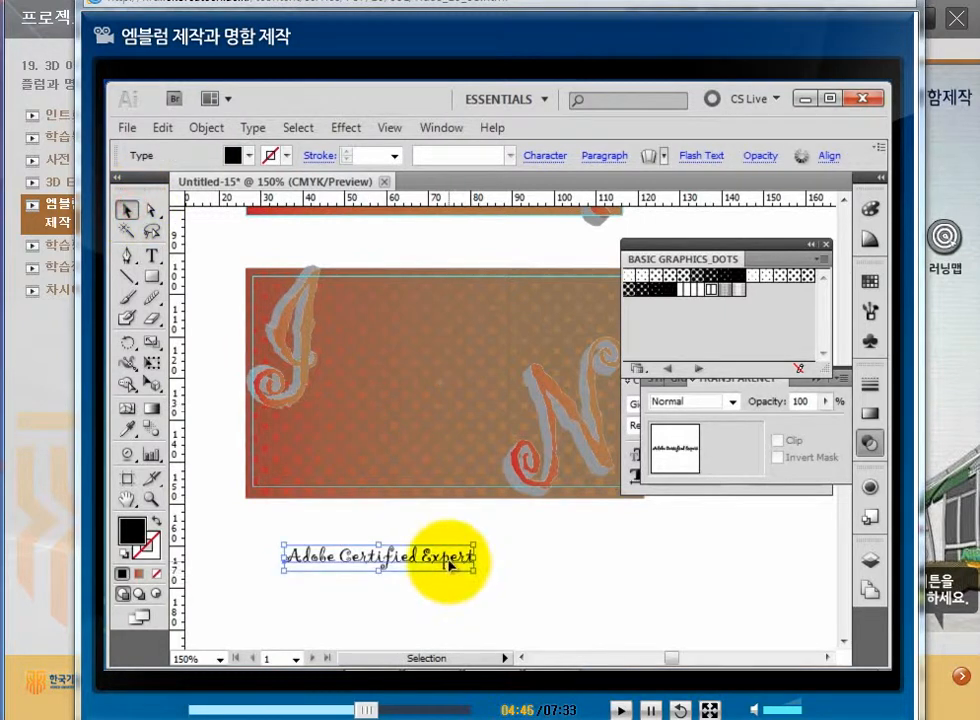
pyautogui.moveTo(449, 565); pyautogui.dragTo(272, 533)
pyautogui.click(149, 256)
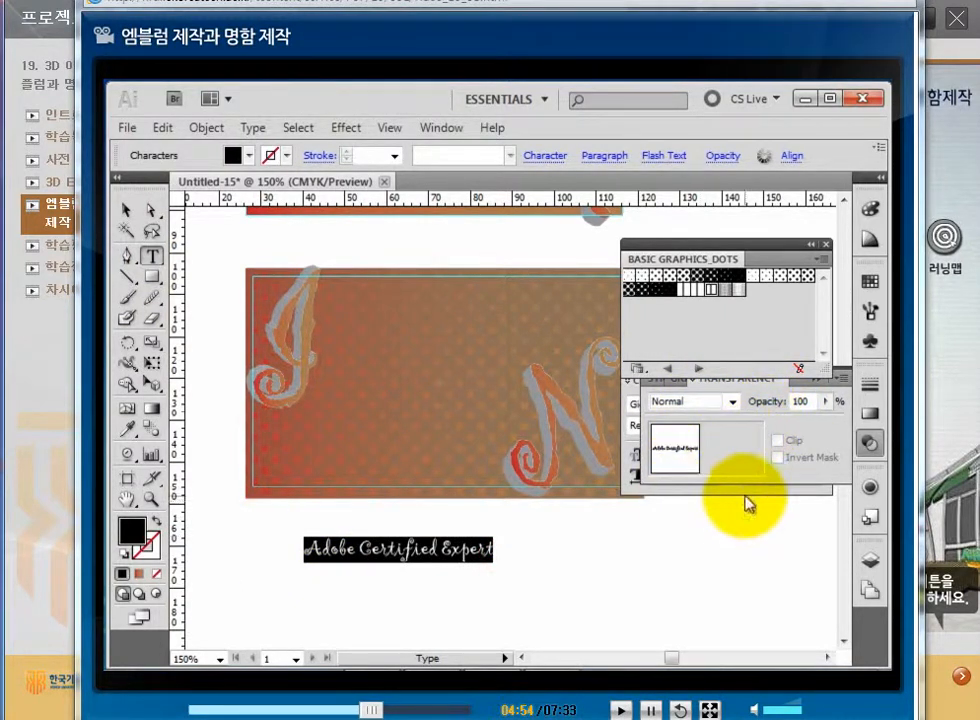
pyautogui.hotkey('ctrl', 't')
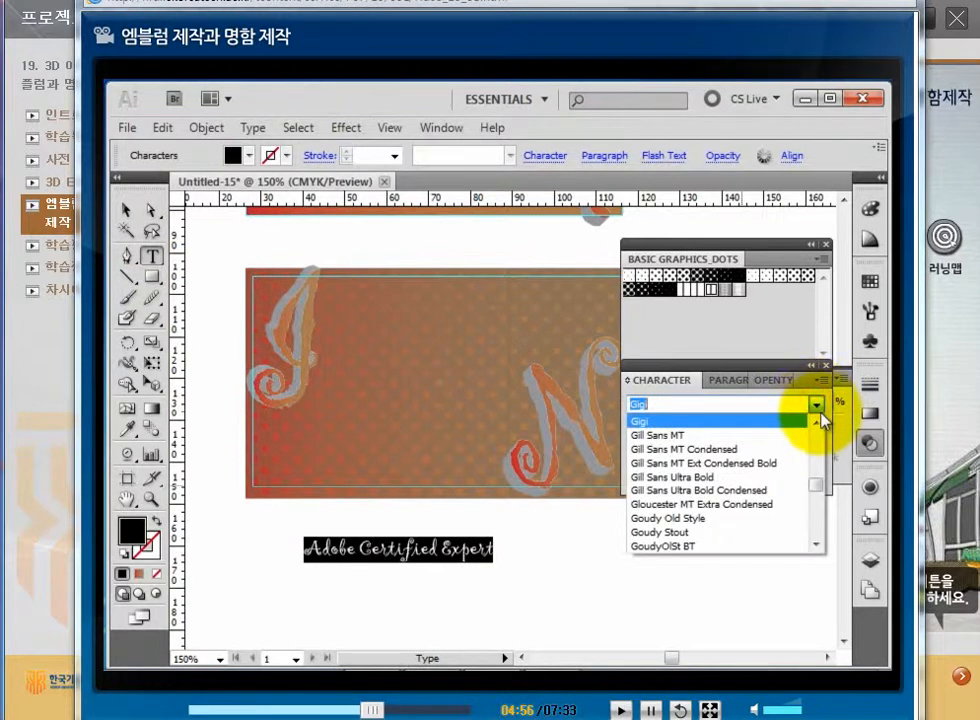
pyautogui.click(812, 477)
pyautogui.moveTo(813, 478); pyautogui.dragTo(816, 412)
pyautogui.click(729, 440)
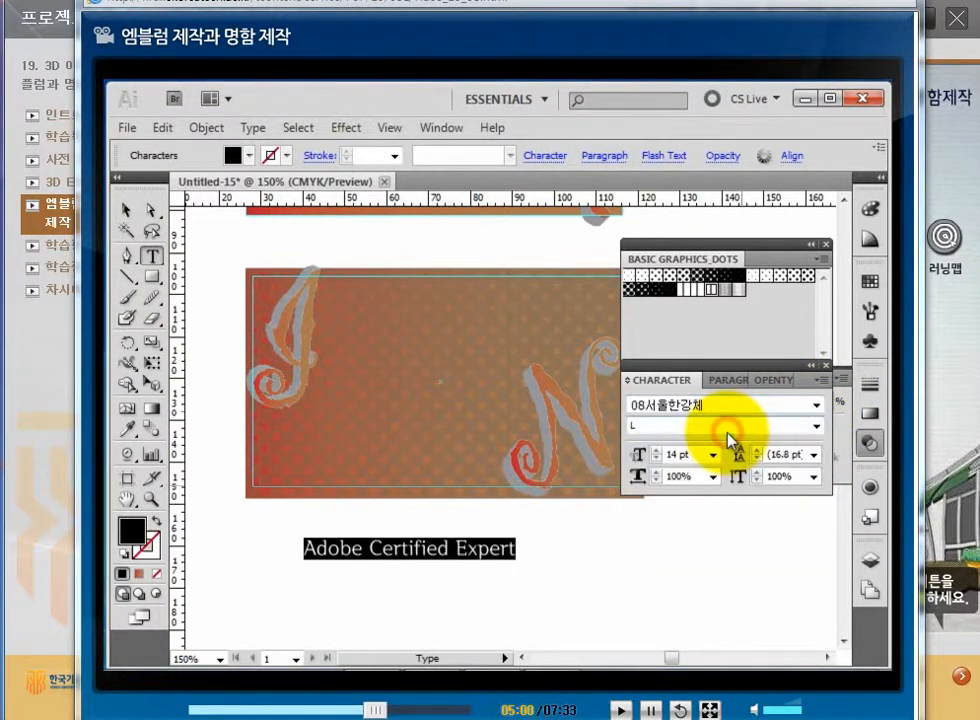
pyautogui.click(713, 455)
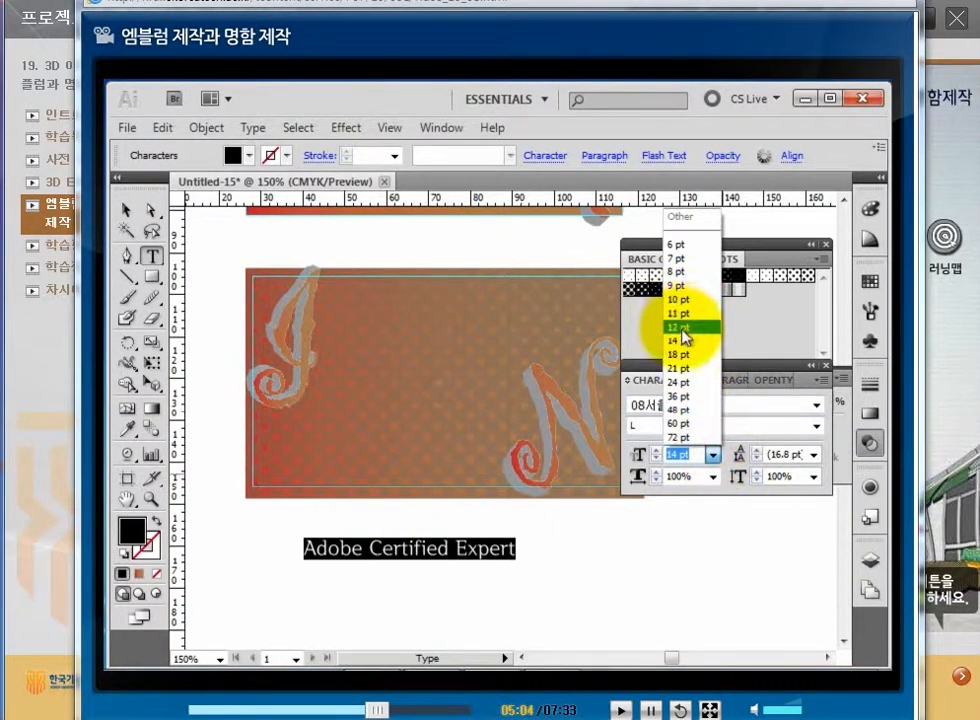
pyautogui.click(679, 327)
# Colour the text yellow and move it onto the card's upper-left area.
pyautogui.click(869, 286)
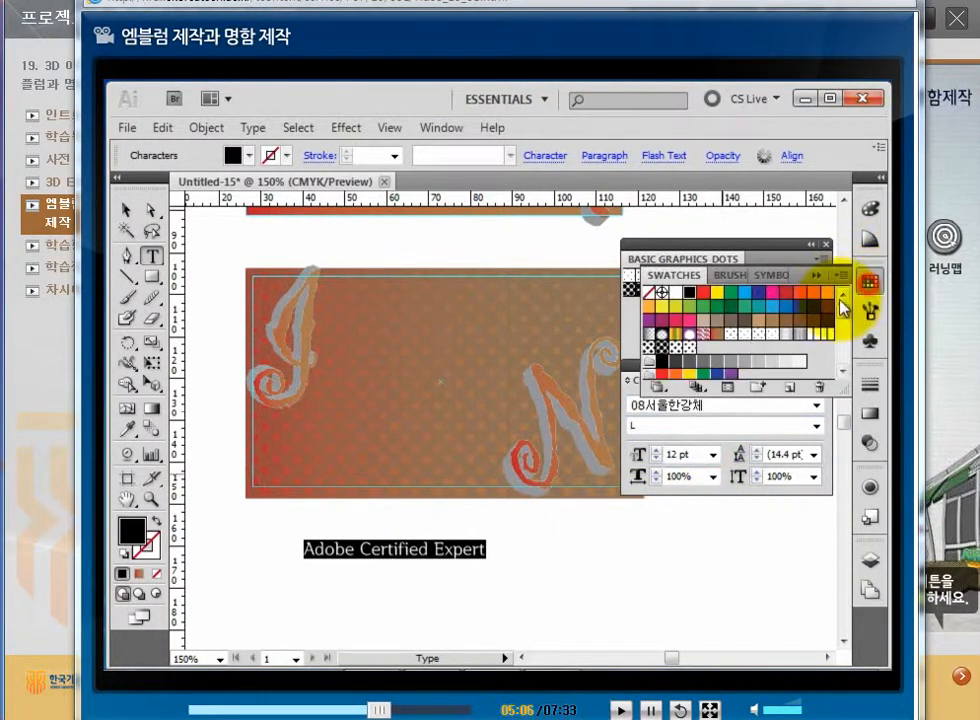
pyautogui.click(718, 293)
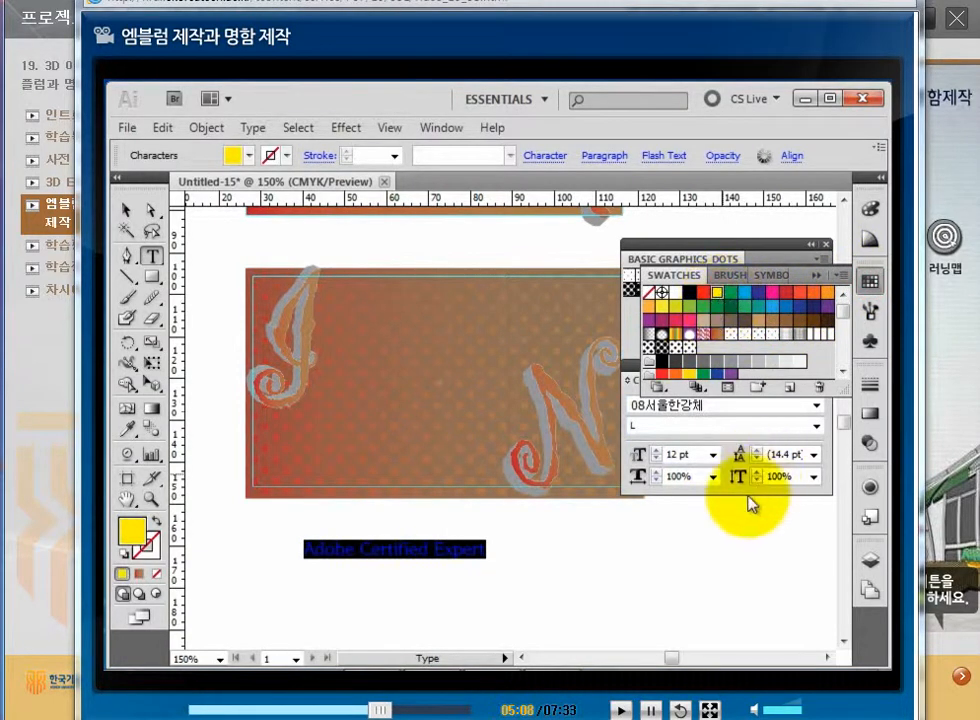
pyautogui.click(126, 210)
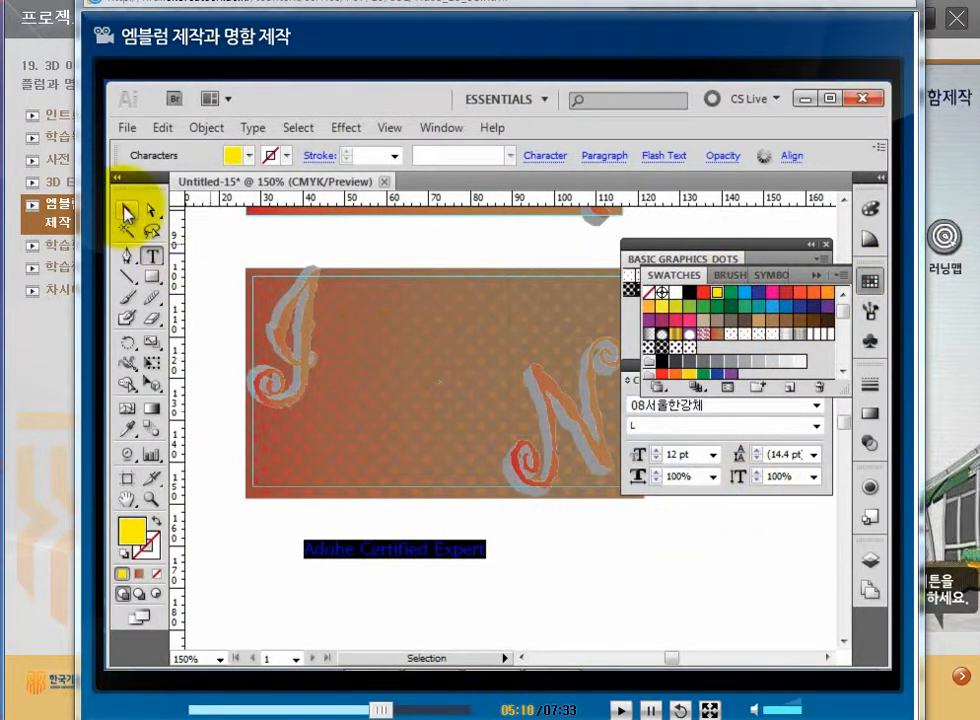
pyautogui.moveTo(389, 553); pyautogui.dragTo(415, 347)
pyautogui.click(508, 585)
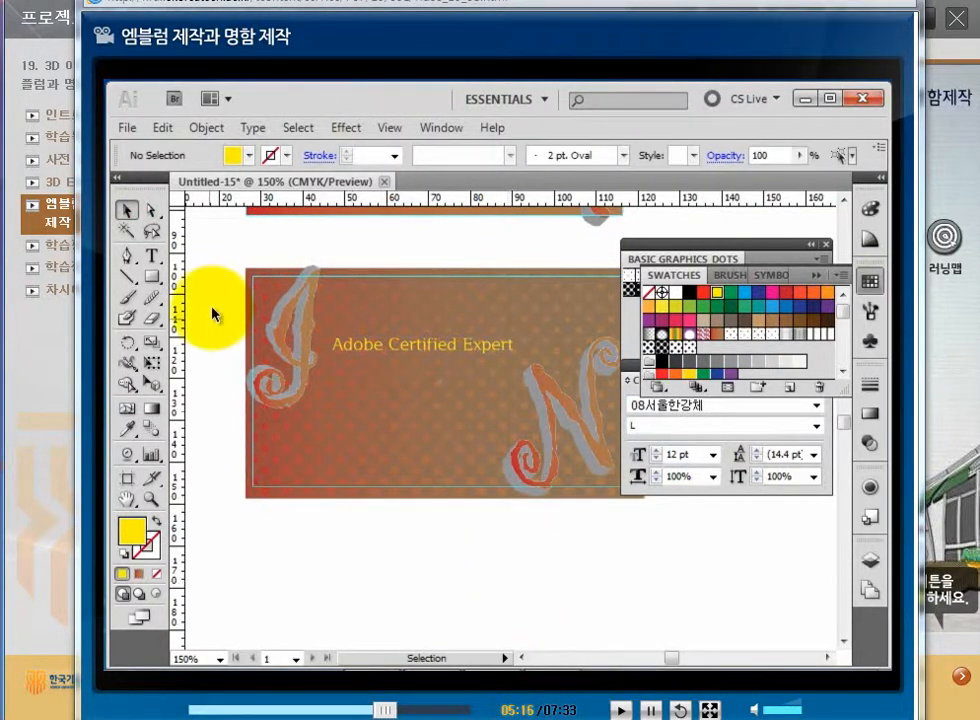
# Type the cardholder's name as a new line below the card and set it to 14 pt.
pyautogui.click(152, 256)
pyautogui.click(313, 566)
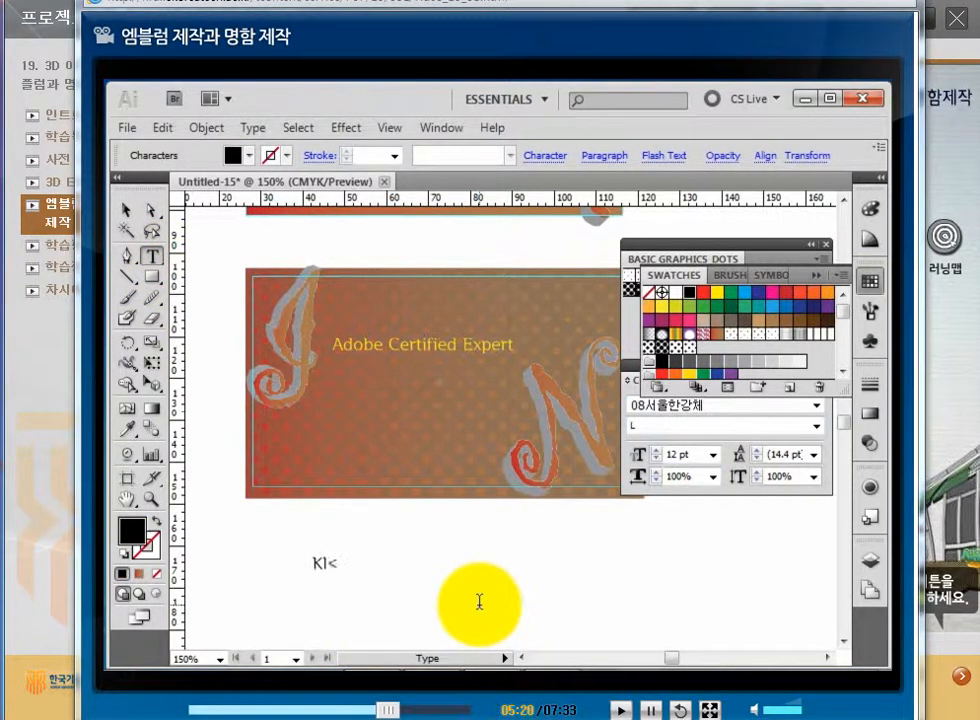
pyautogui.write('KIM<')
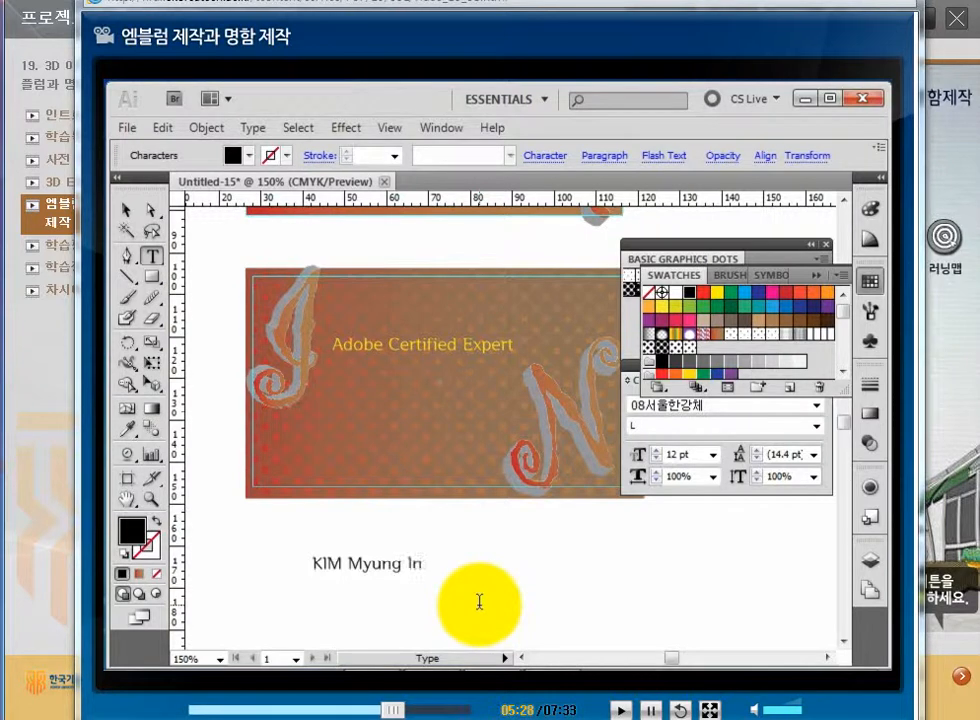
pyautogui.click(127, 211)
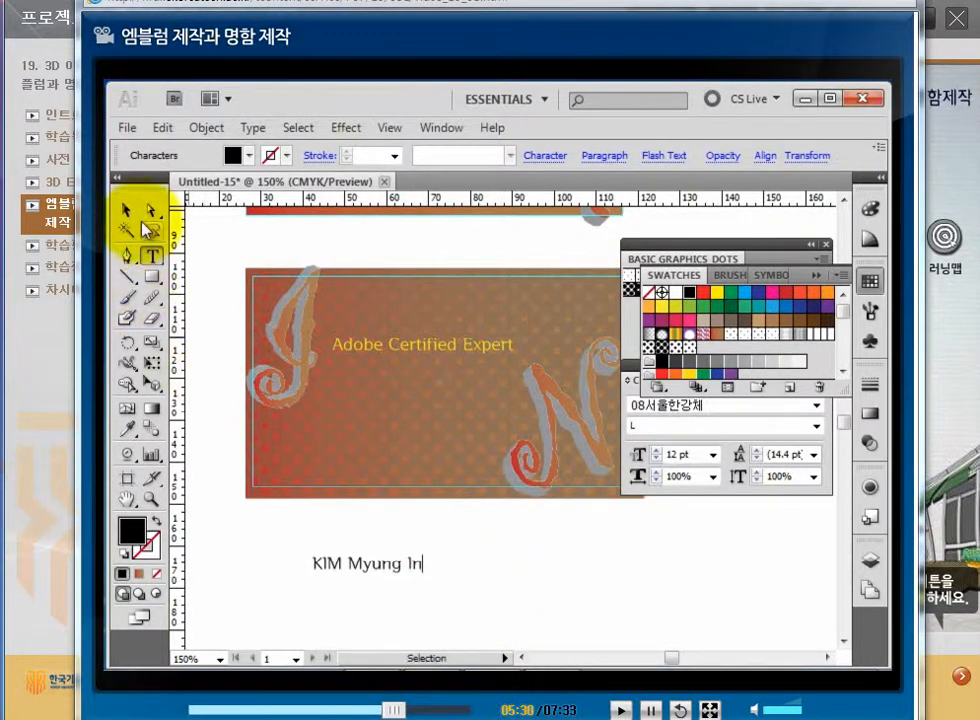
pyautogui.click(416, 565)
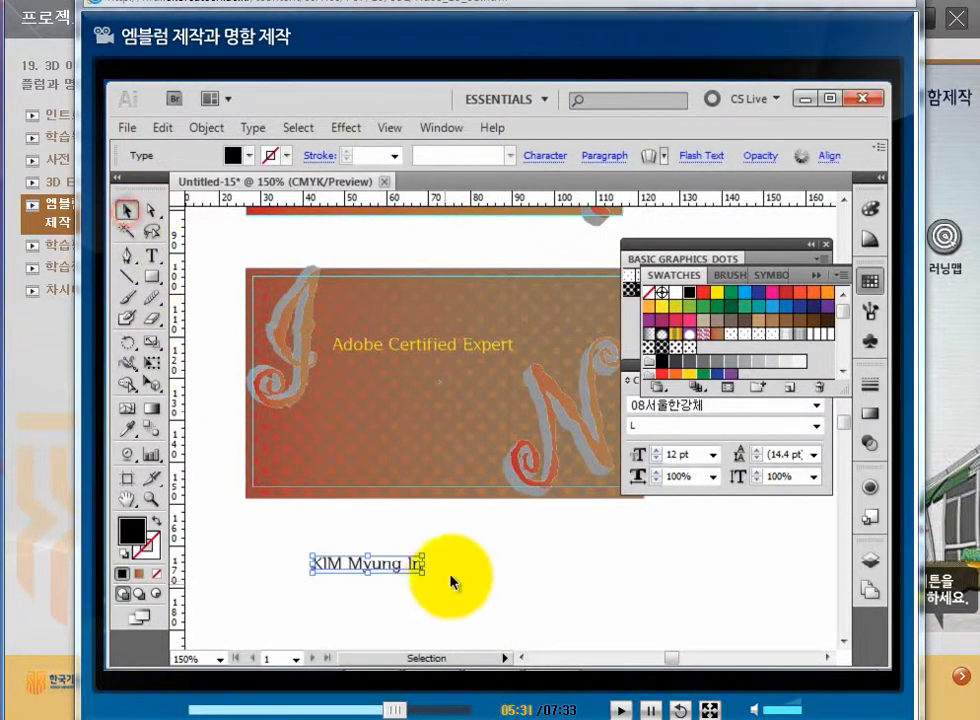
pyautogui.click(713, 458)
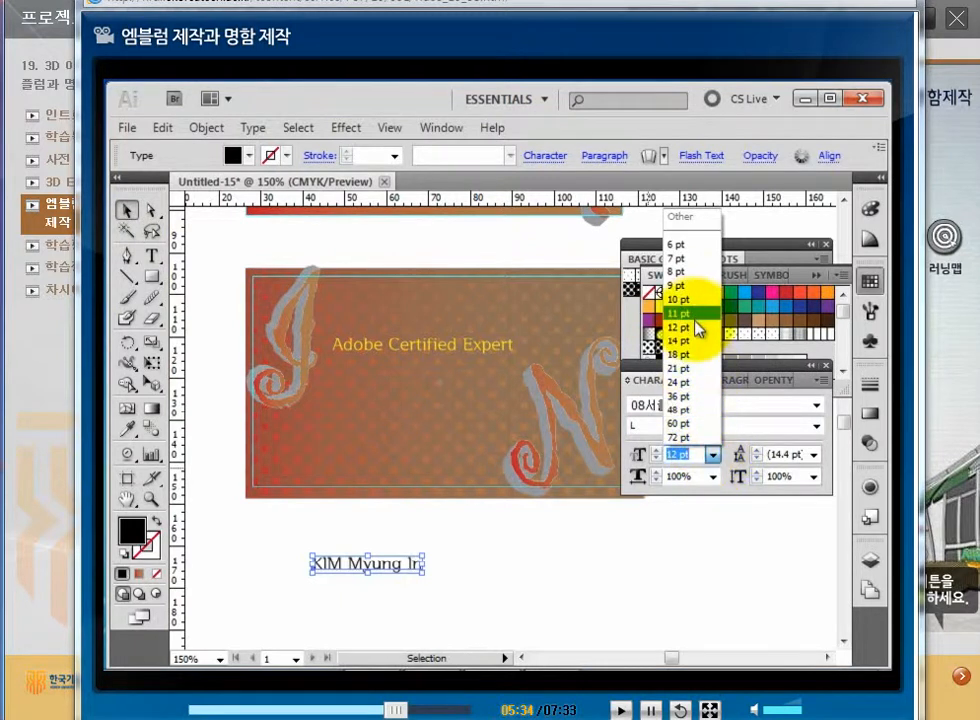
pyautogui.click(696, 342)
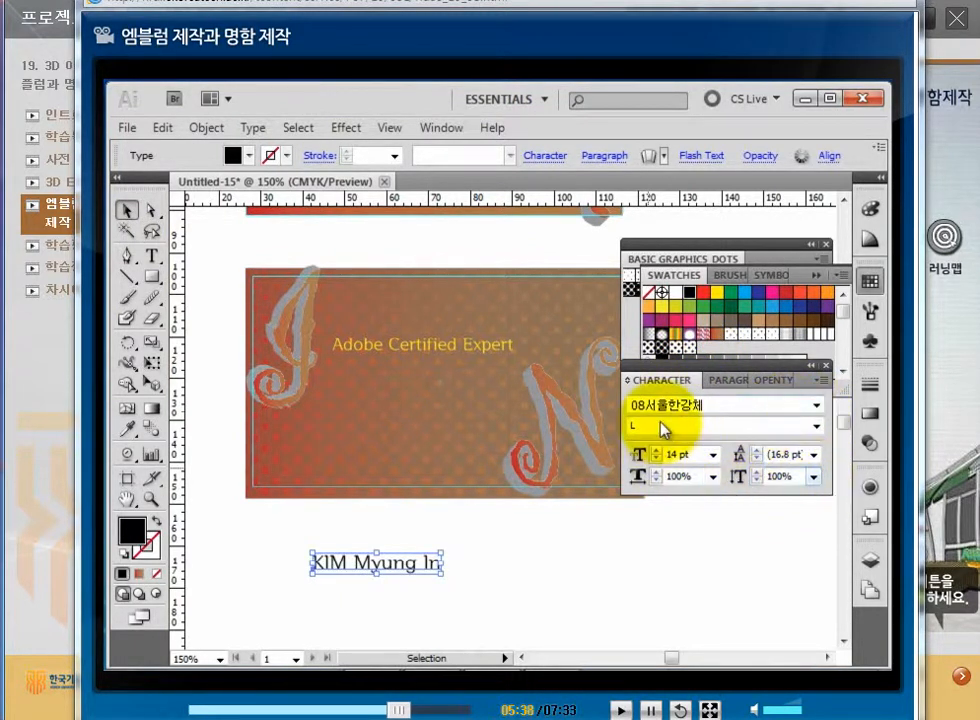
# Widen the name's tracking to 75 in the Character options.
pyautogui.click(628, 382)
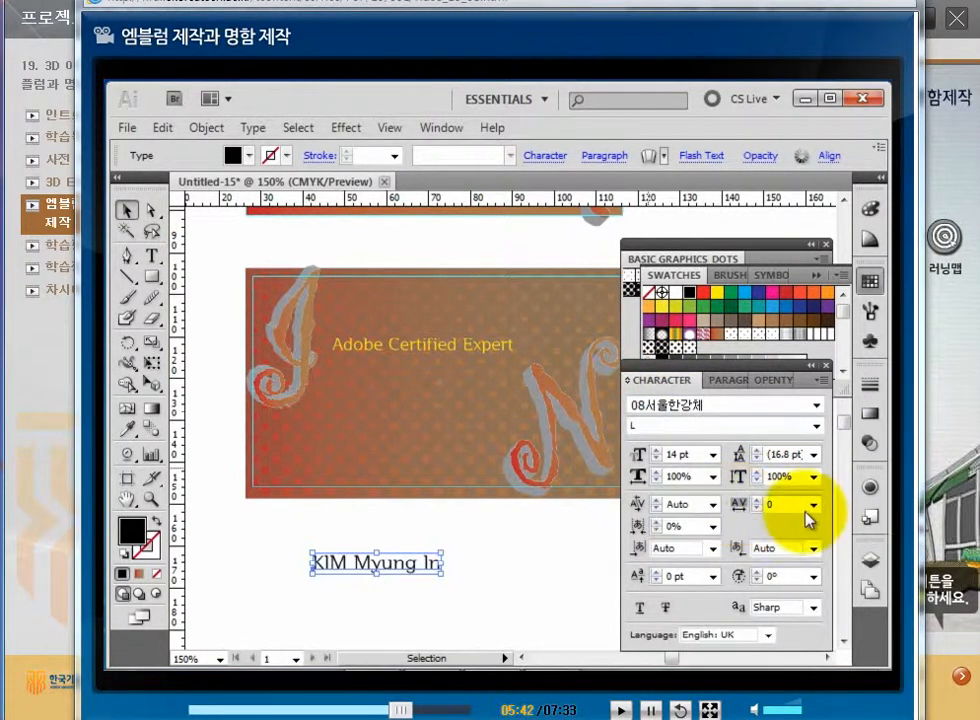
pyautogui.click(813, 504)
pyautogui.click(740, 509)
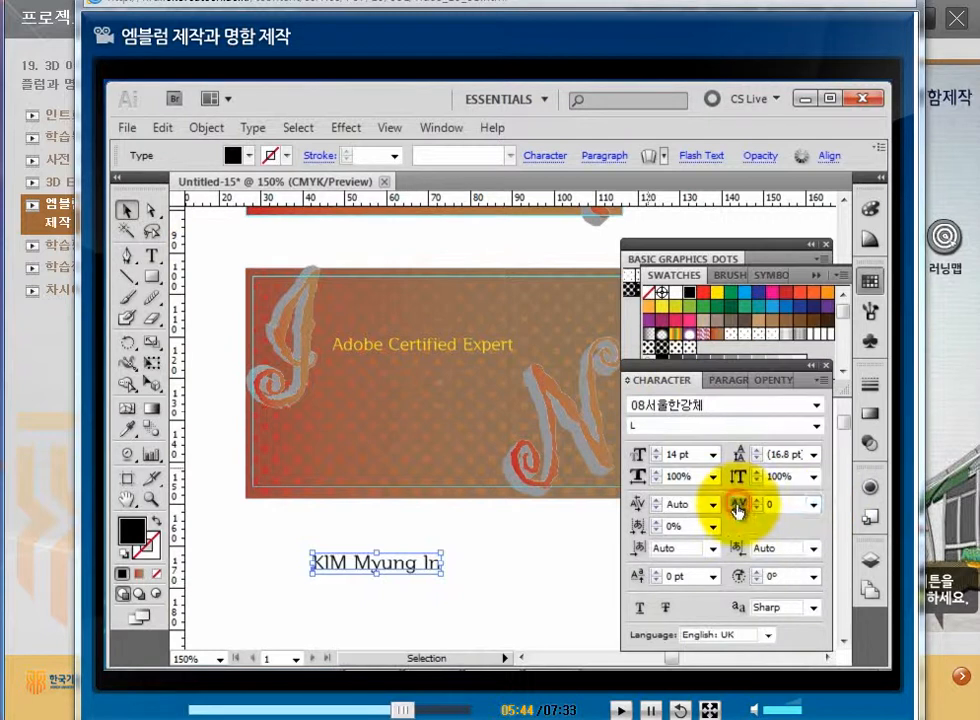
pyautogui.click(815, 505)
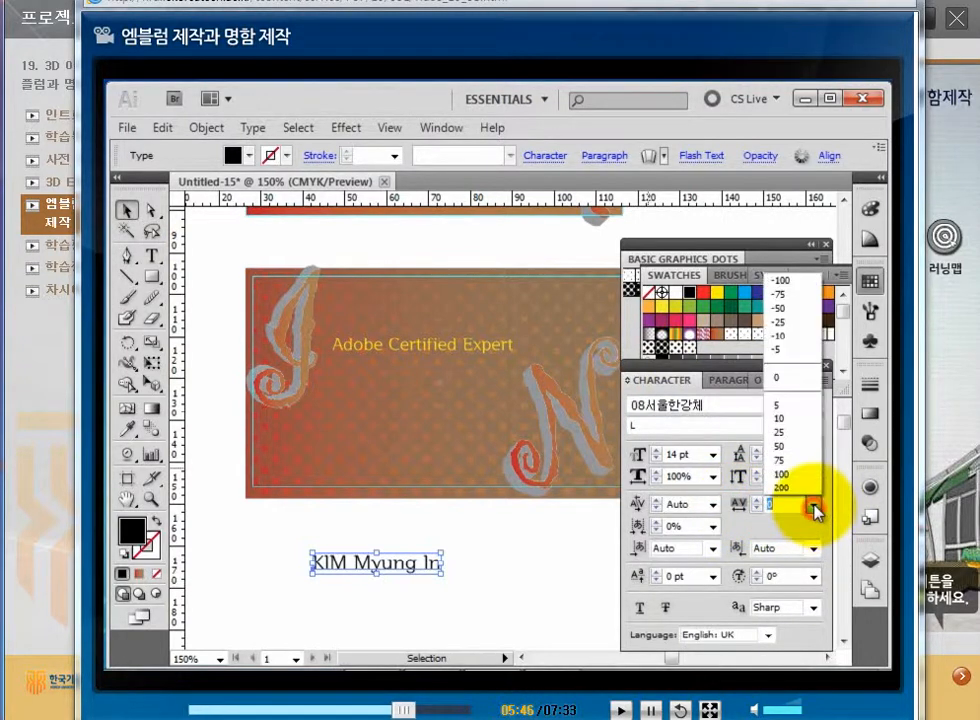
pyautogui.click(803, 468)
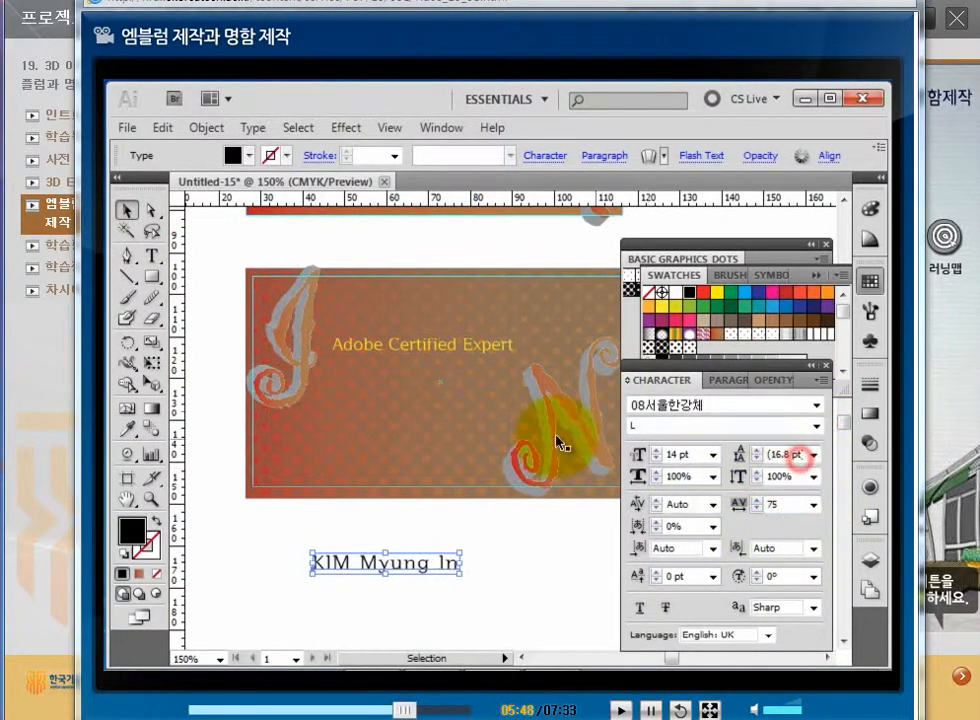
# Make the name white, move it under Adobe Certified Expert, and set it to 16 pt.
pyautogui.click(674, 293)
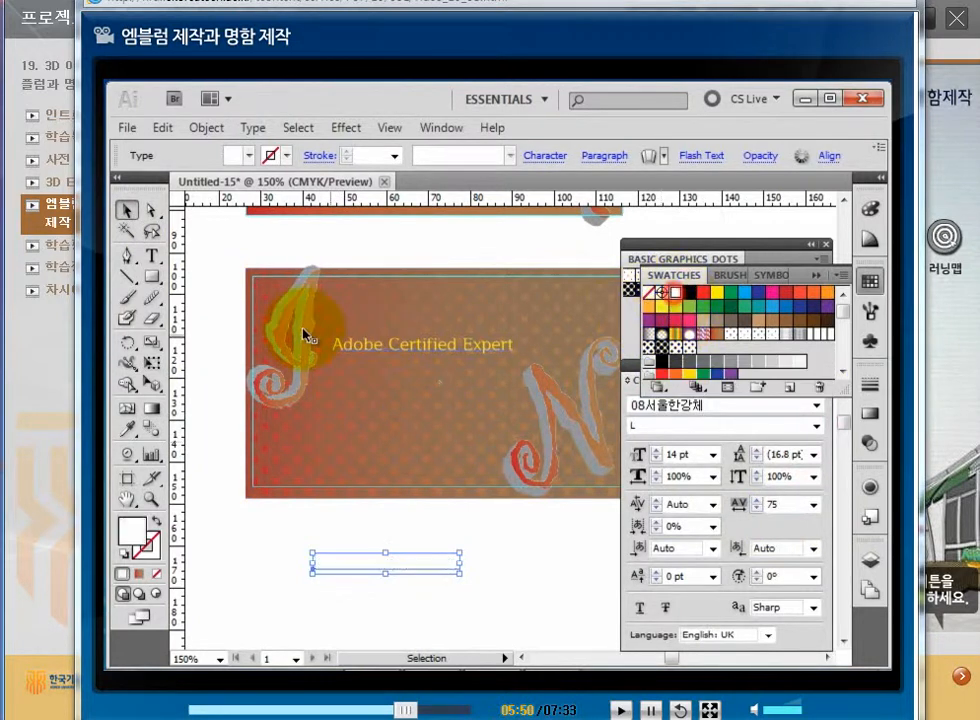
pyautogui.click(126, 210)
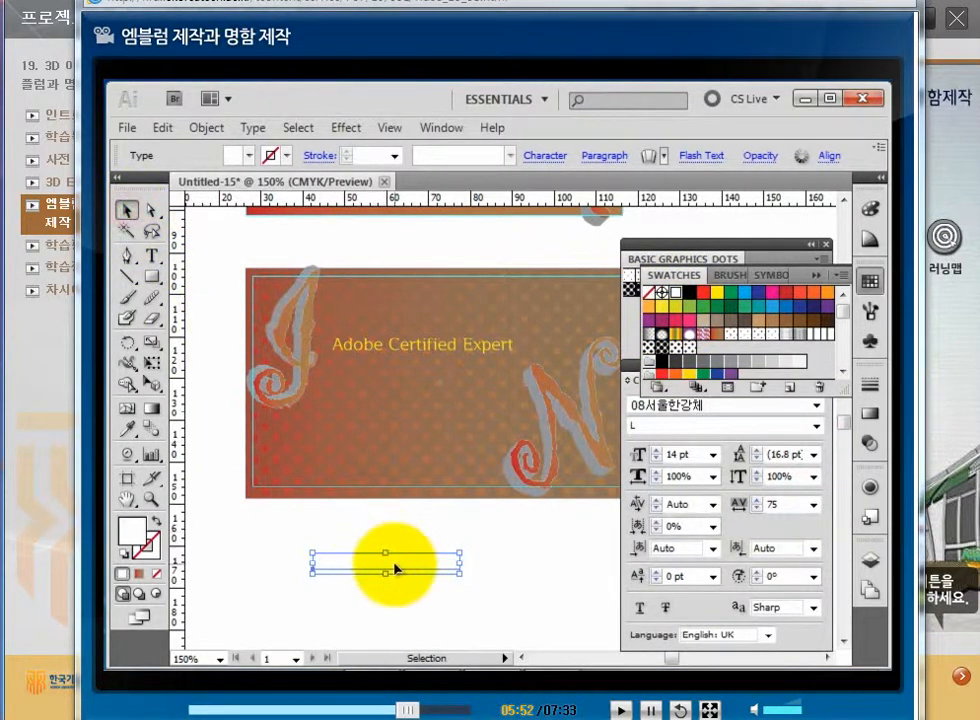
pyautogui.moveTo(389, 565); pyautogui.dragTo(418, 380)
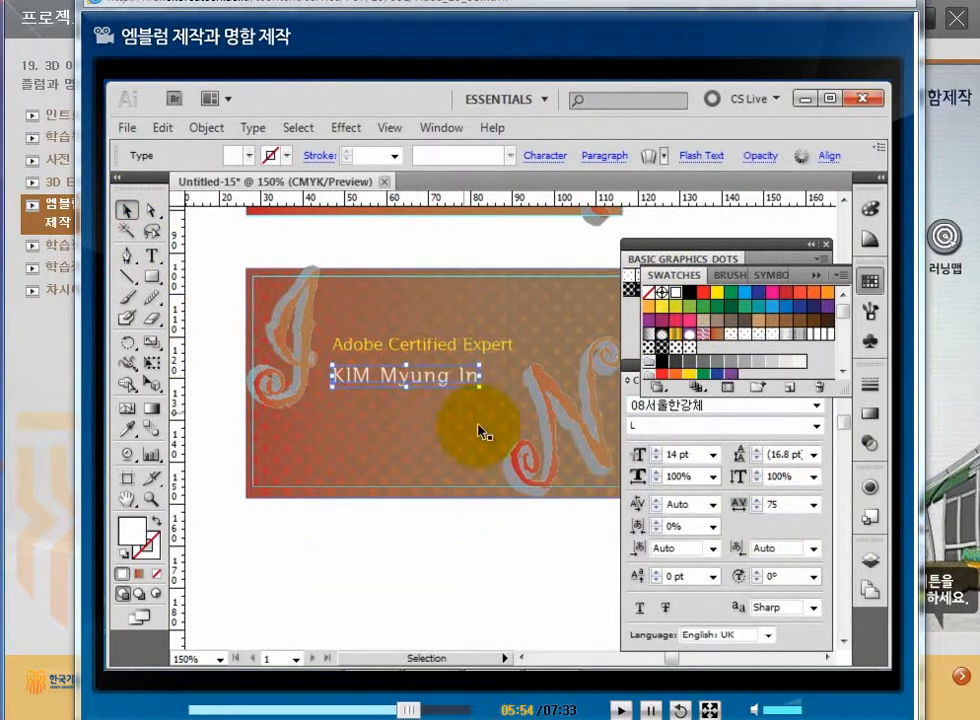
pyautogui.click(712, 454)
pyautogui.click(669, 354)
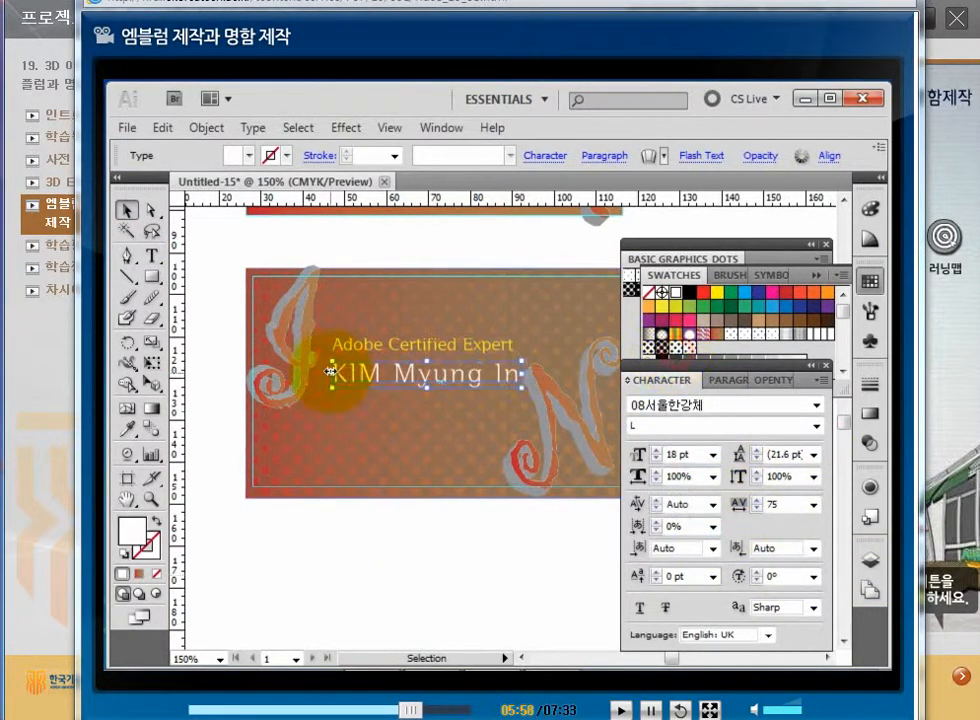
pyautogui.moveTo(702, 454); pyautogui.dragTo(605, 452)
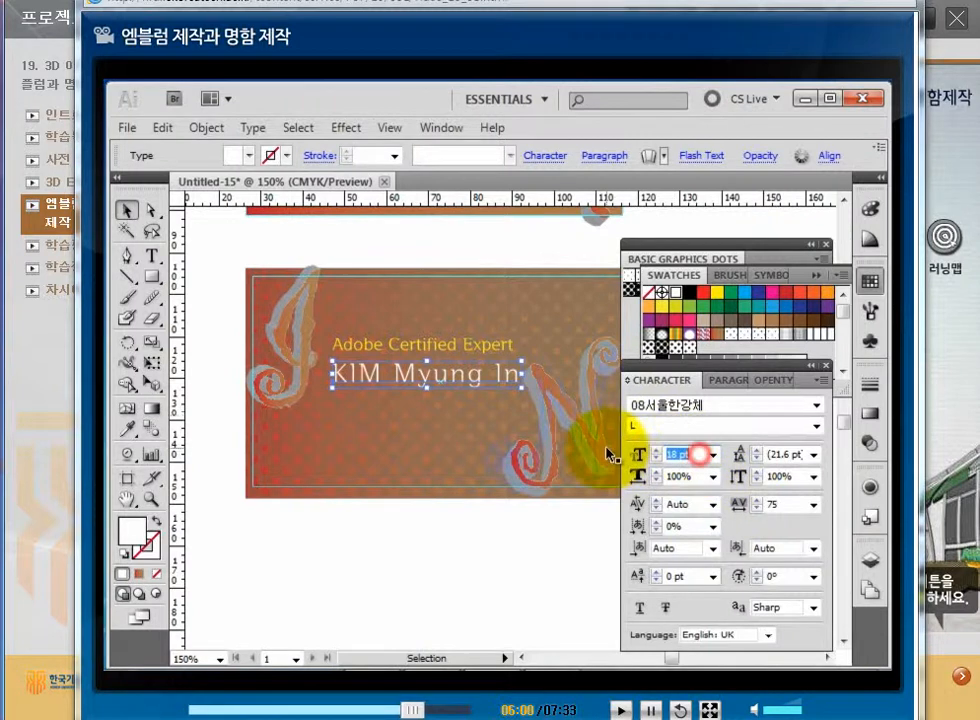
pyautogui.write('16')
pyautogui.press('Return')
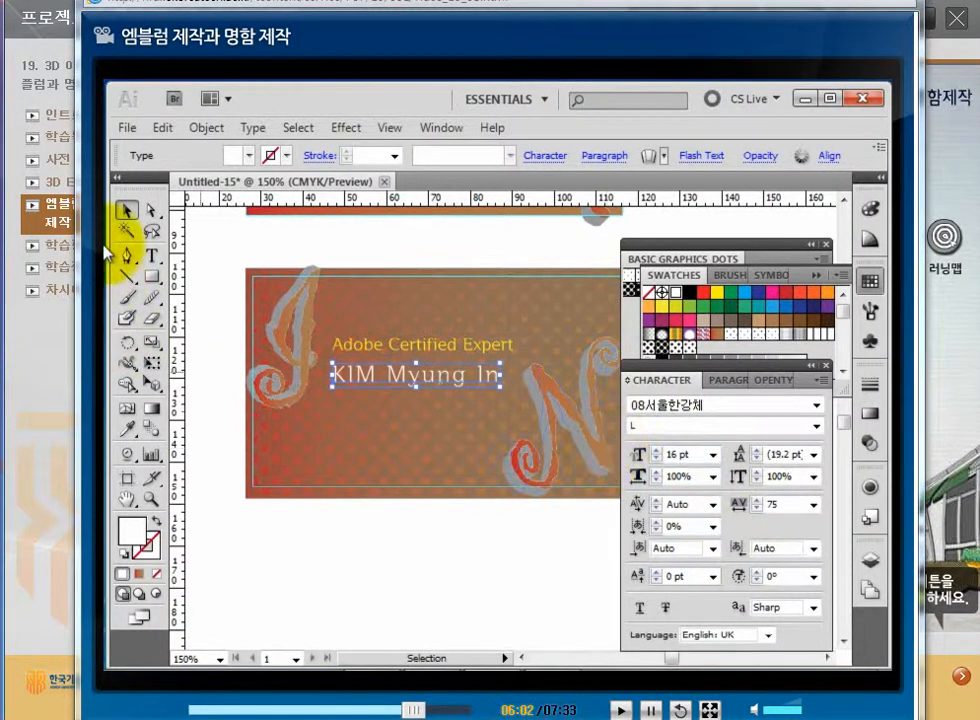
pyautogui.click(461, 584)
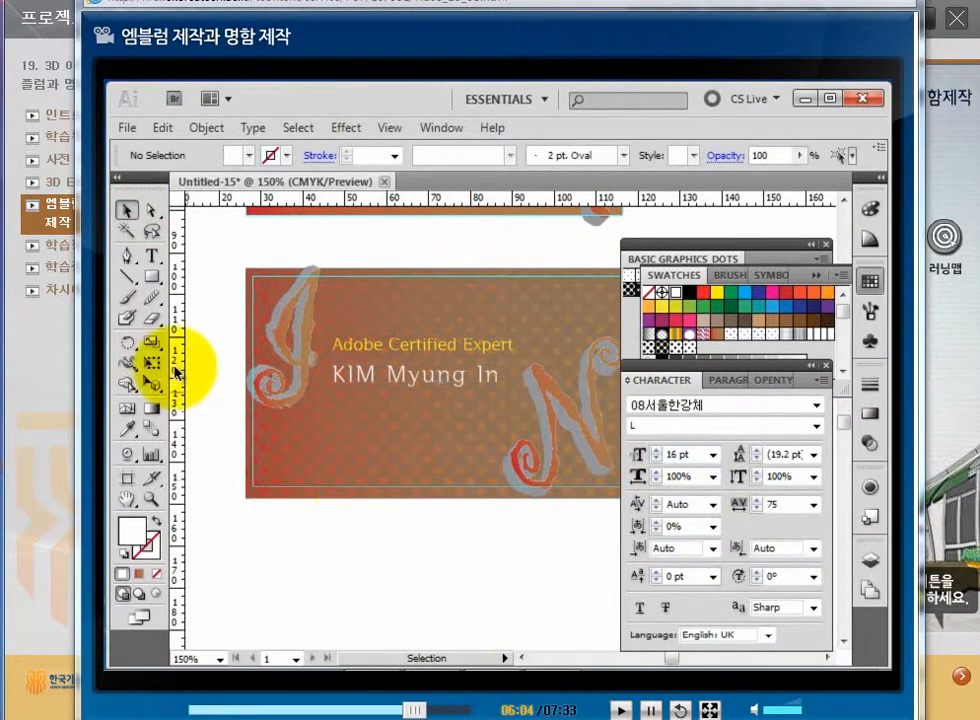
# Start a text line below the card and type the contact e-mail address, fixing a typo.
pyautogui.click(152, 256)
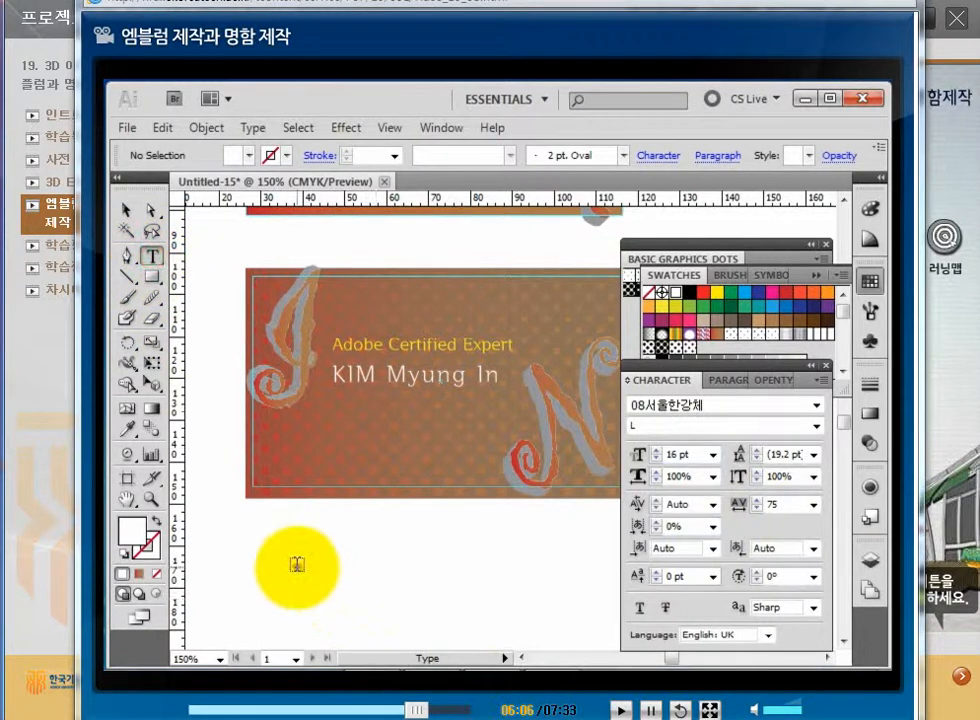
pyautogui.click(296, 562)
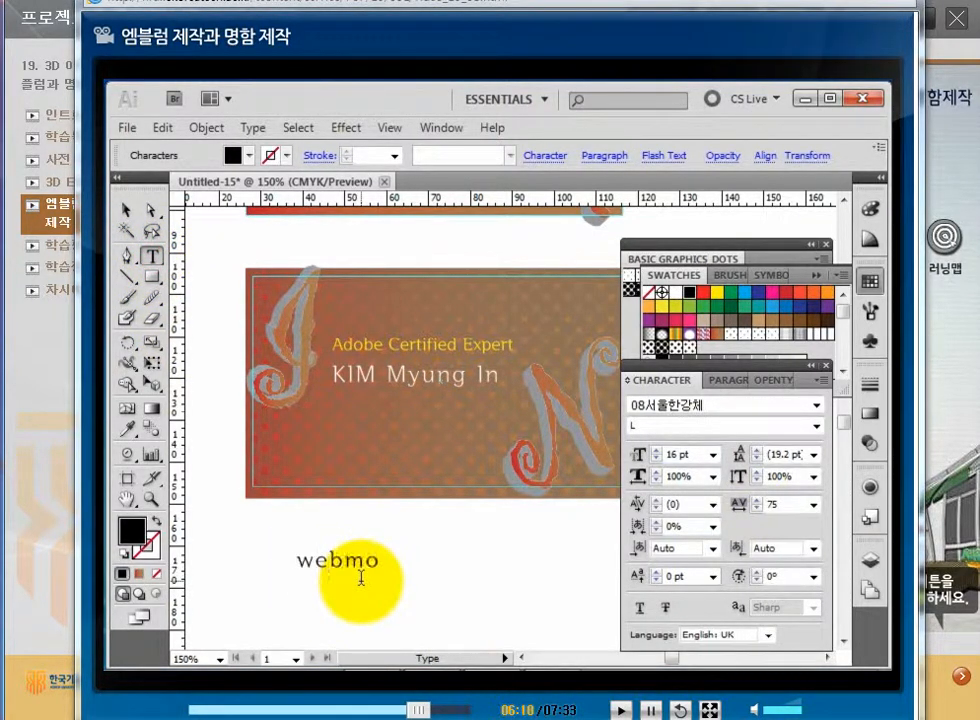
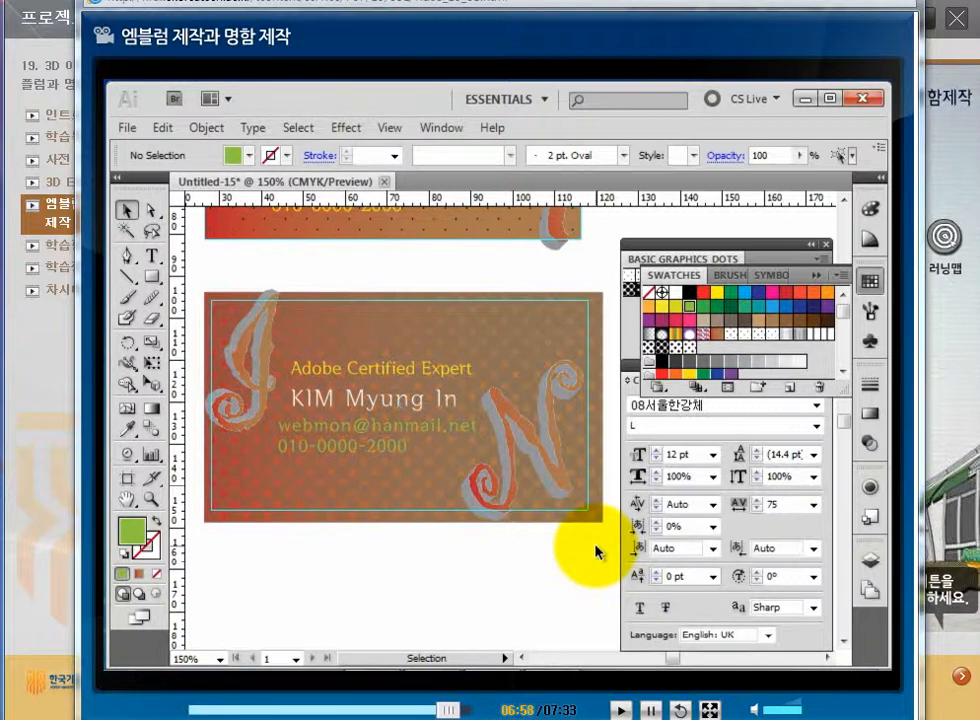
# Draw a card-sized rectangle and make a clipping mask of it with all the card artwork.
pyautogui.click(151, 278)
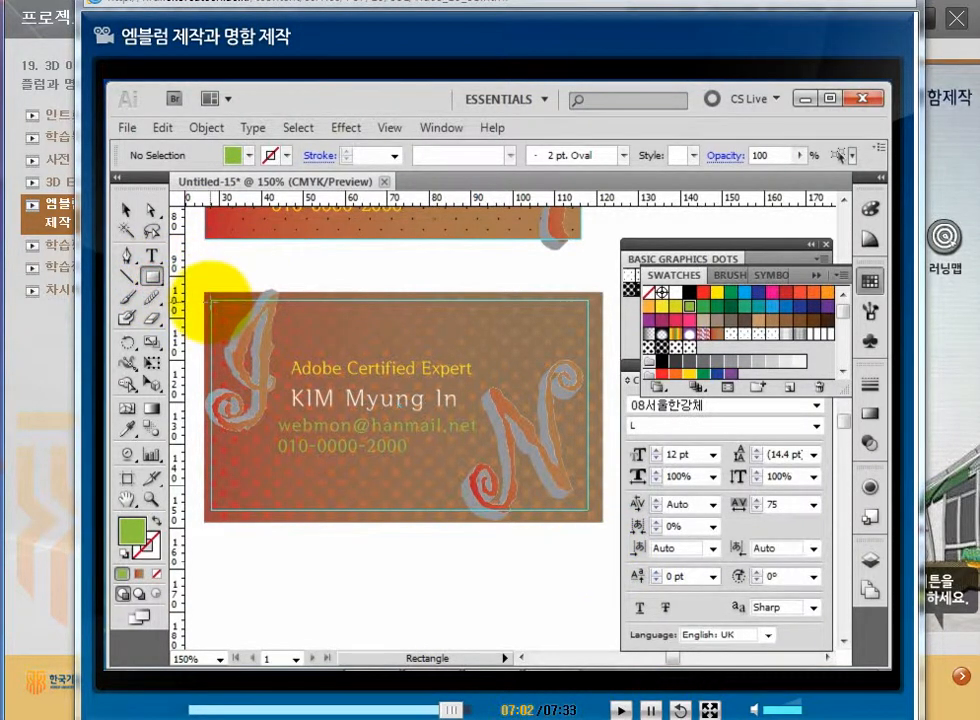
pyautogui.moveTo(211, 300); pyautogui.dragTo(590, 512)
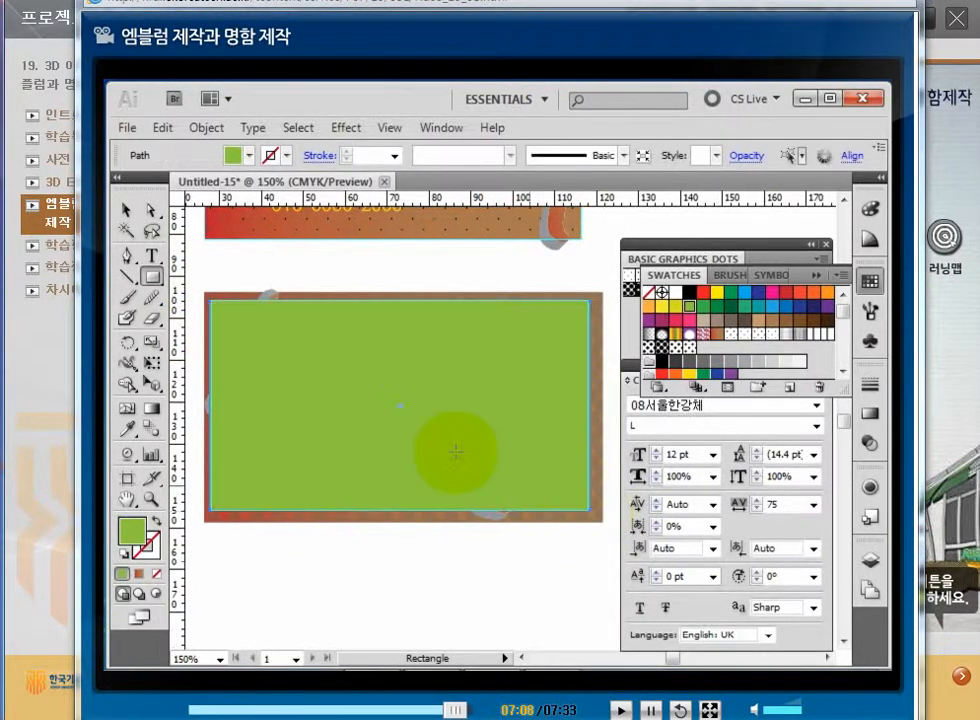
pyautogui.click(126, 209)
pyautogui.moveTo(199, 278); pyautogui.dragTo(601, 536)
pyautogui.rightClick(313, 357)
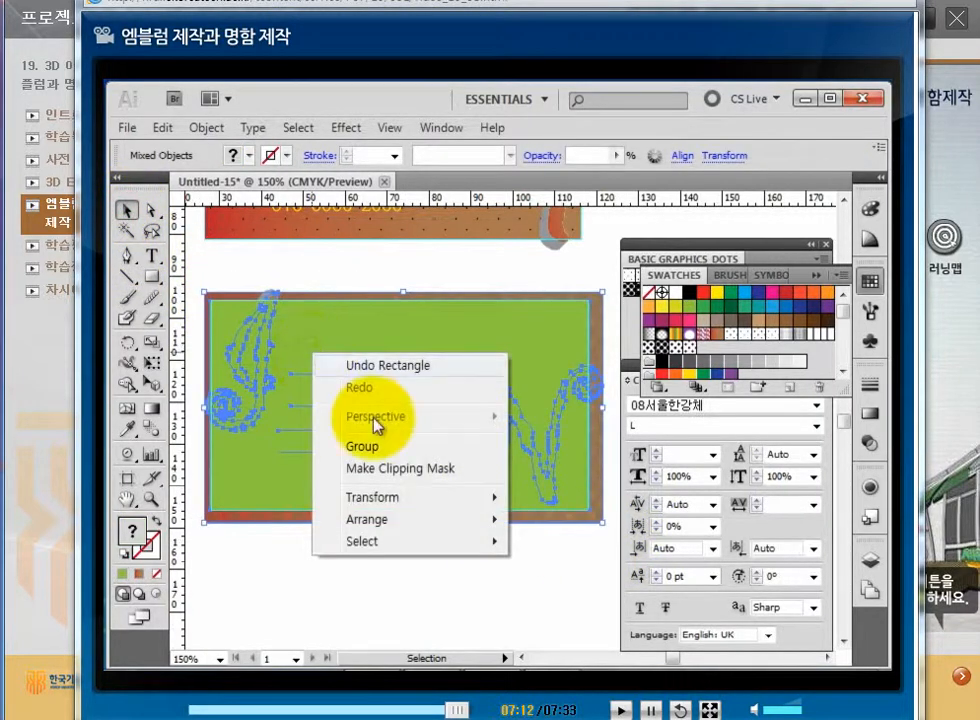
pyautogui.click(410, 474)
pyautogui.click(450, 568)
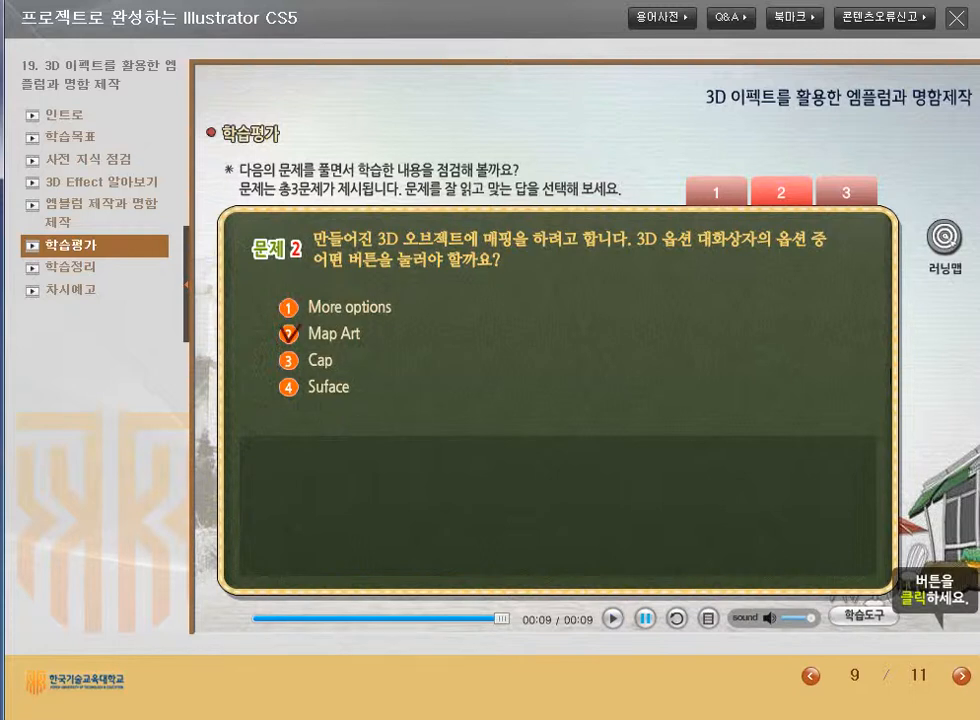
# Answer question 2 with Map Art after trying Cap, then go to question 3.
pyautogui.click(289, 360)
pyautogui.click(693, 422)
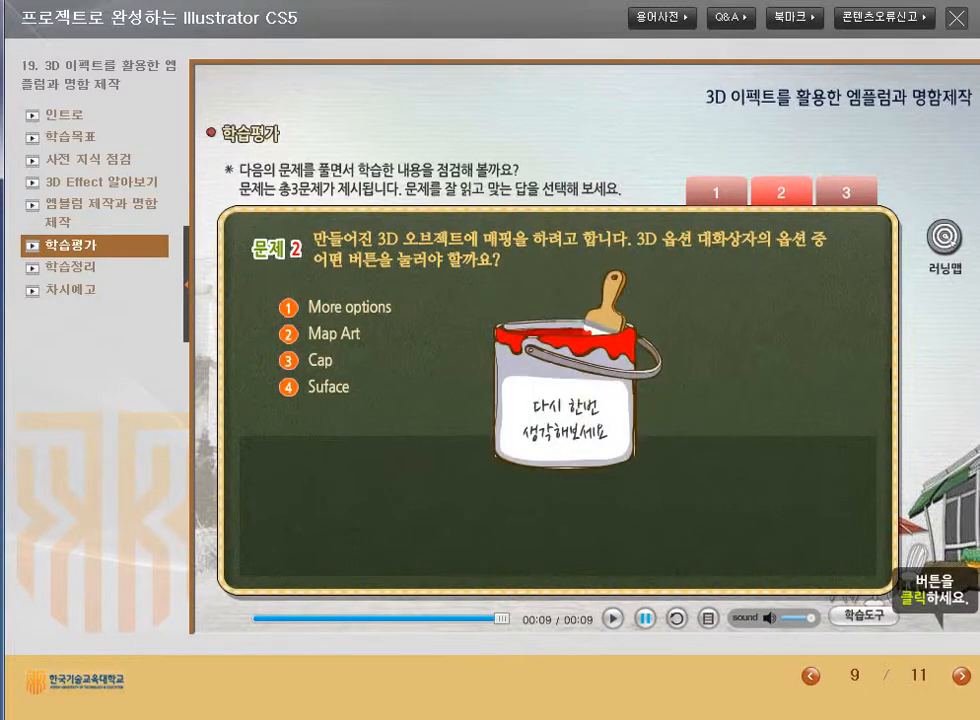
pyautogui.click(289, 334)
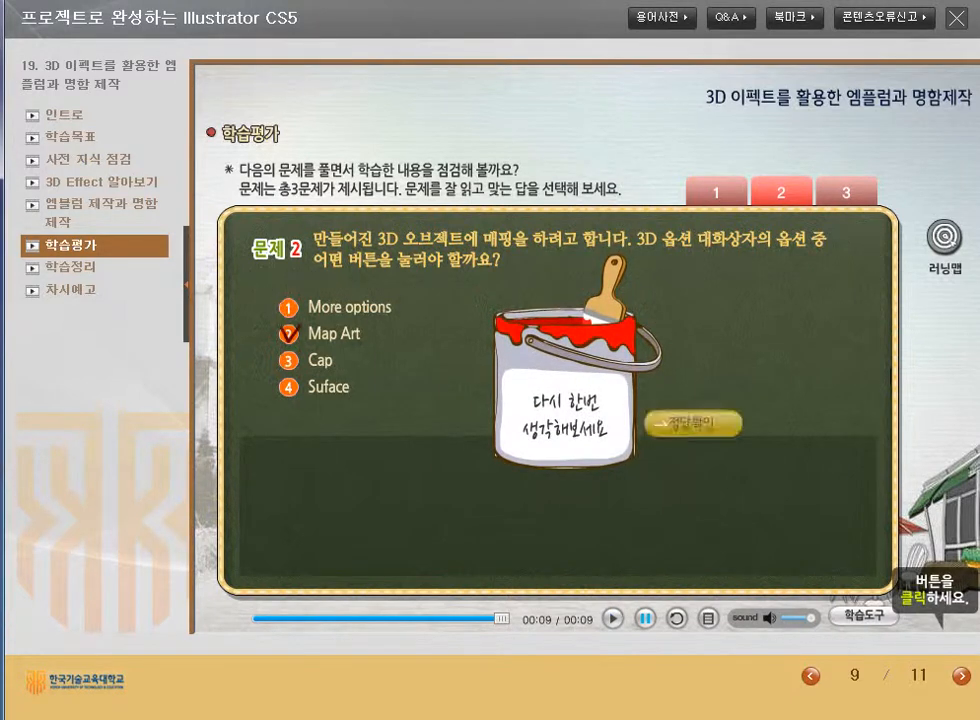
pyautogui.click(693, 422)
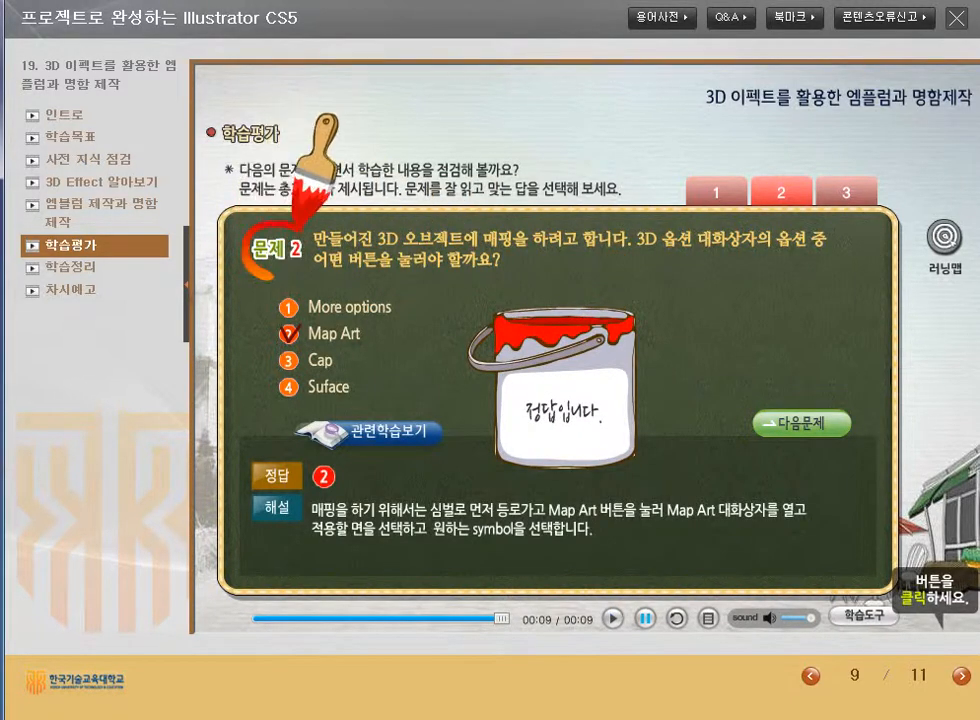
pyautogui.click(800, 423)
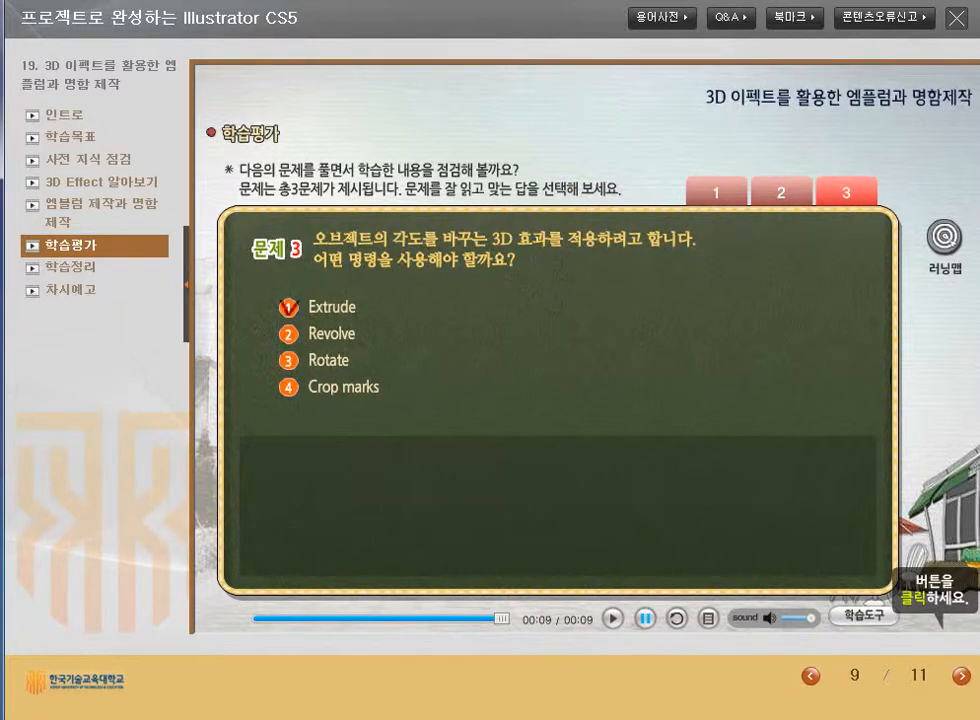
# Answer question 3, retrying after Revolve and Extrude until Rotate is confirmed correct.
pyautogui.click(288, 334)
pyautogui.click(689, 417)
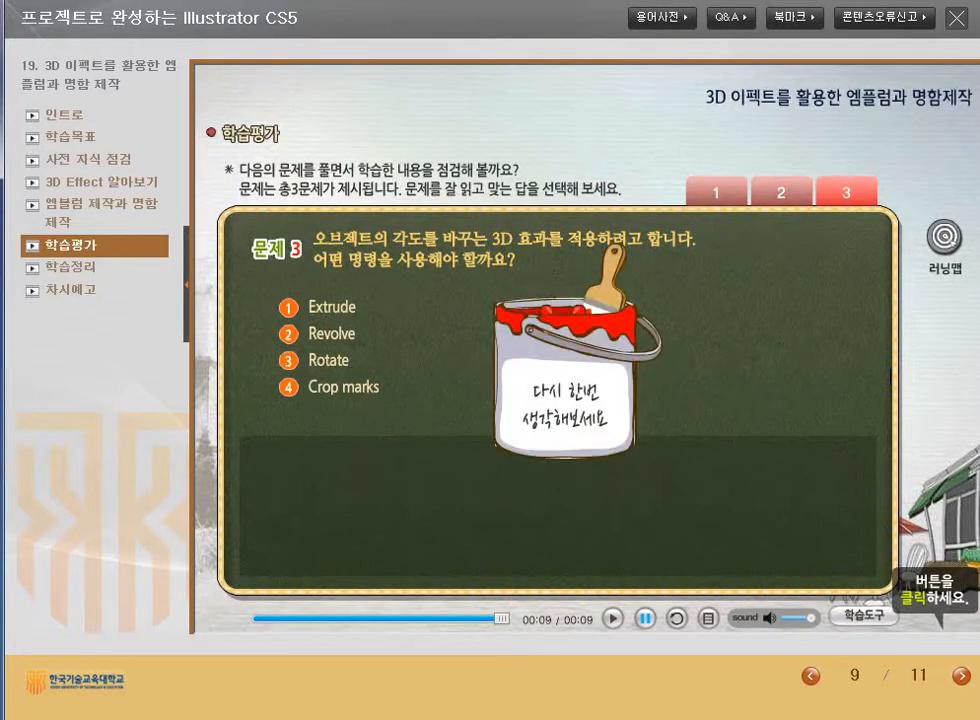
pyautogui.click(288, 307)
pyautogui.click(693, 423)
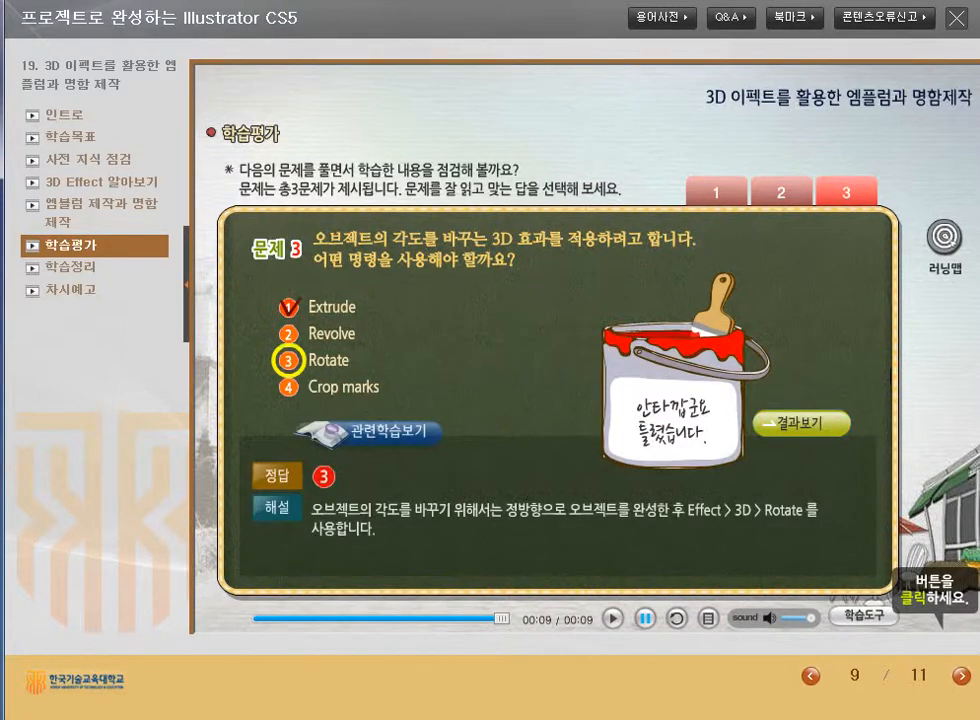
pyautogui.click(802, 423)
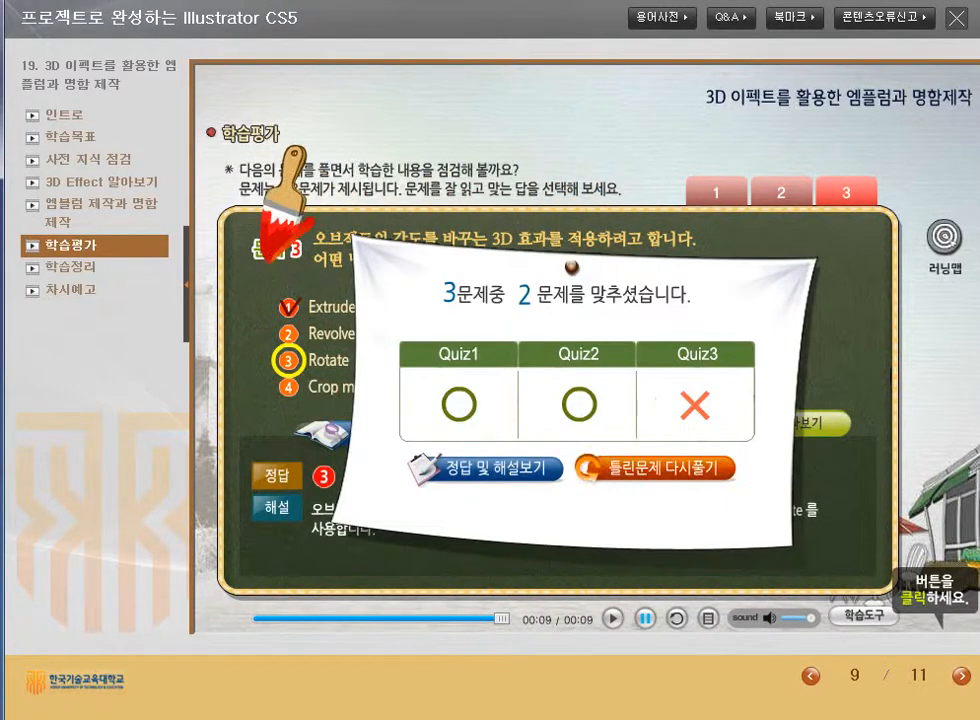
pyautogui.click(655, 467)
pyautogui.click(288, 360)
pyautogui.click(693, 423)
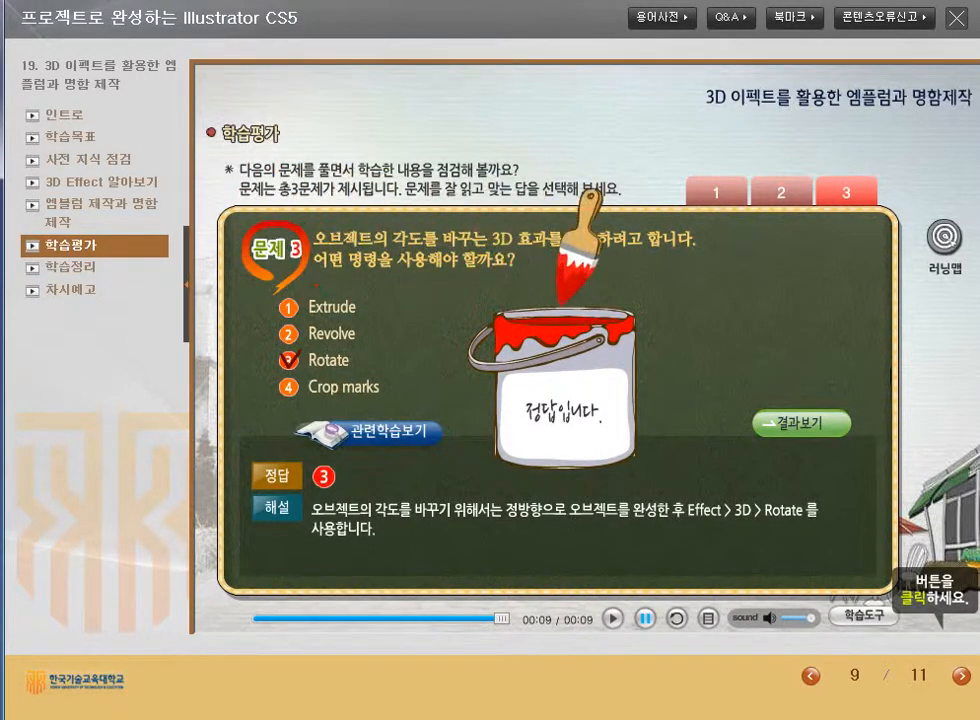
pyautogui.click(802, 423)
# Advance to the 학습정리 summary on page 10 of 11.
pyautogui.click(961, 676)
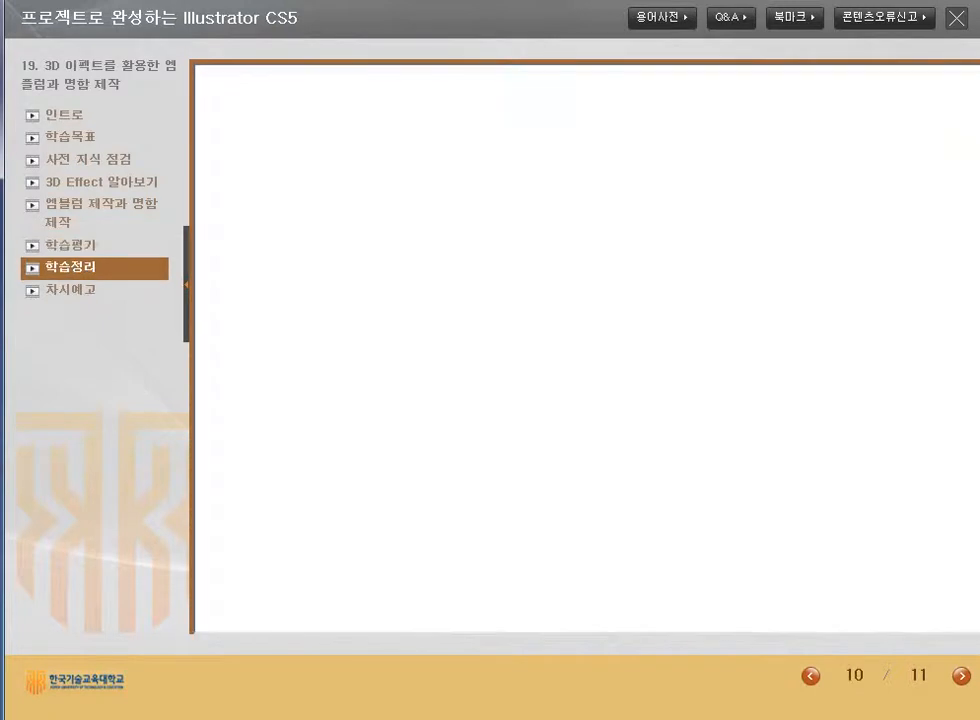